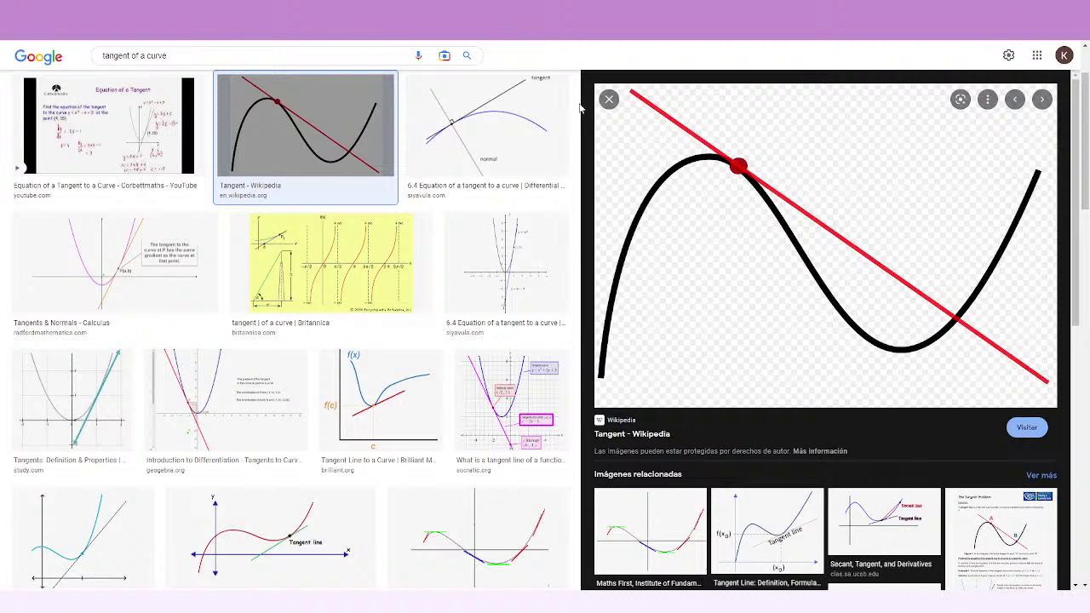
Step: Preview the Siyavula image of a curve's tangent and normal in the search results, and switch to Blender
click(515, 141)
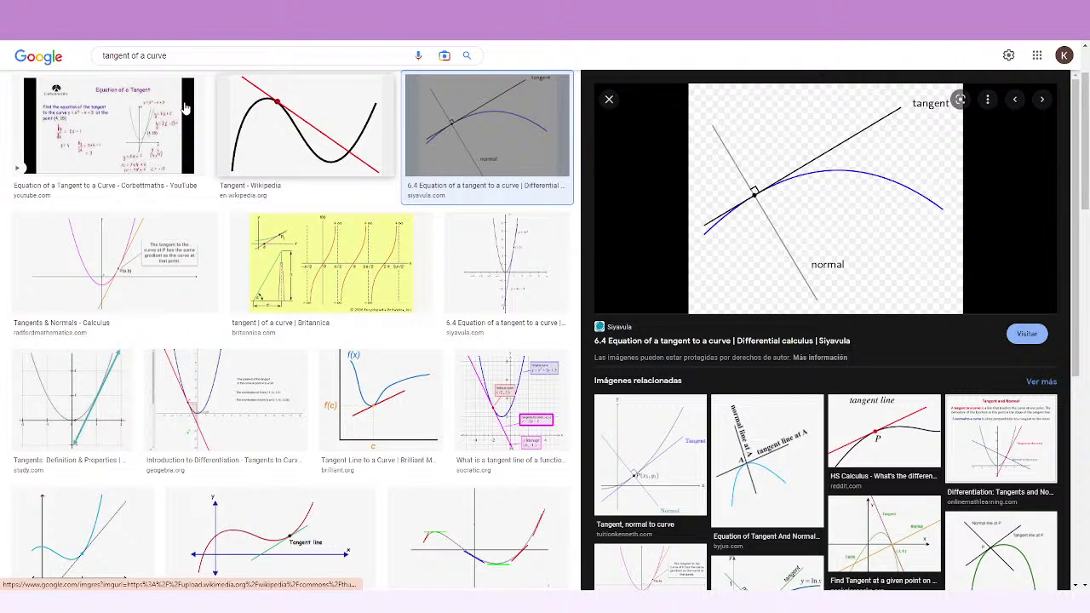
click(51, 9)
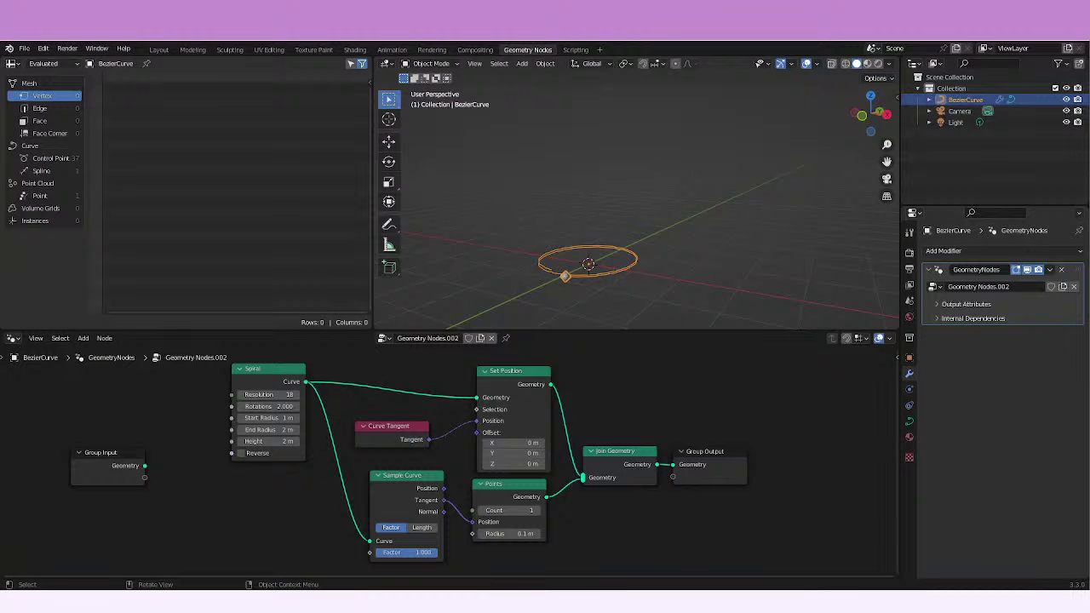
Step: Save the file Curve_Tangent_Node.blend with its spiral and curve tangent node setup
mouse_move(433, 414)
middle_down()
mouse_move(429, 405)
mouse_move(446, 414)
middle_up()
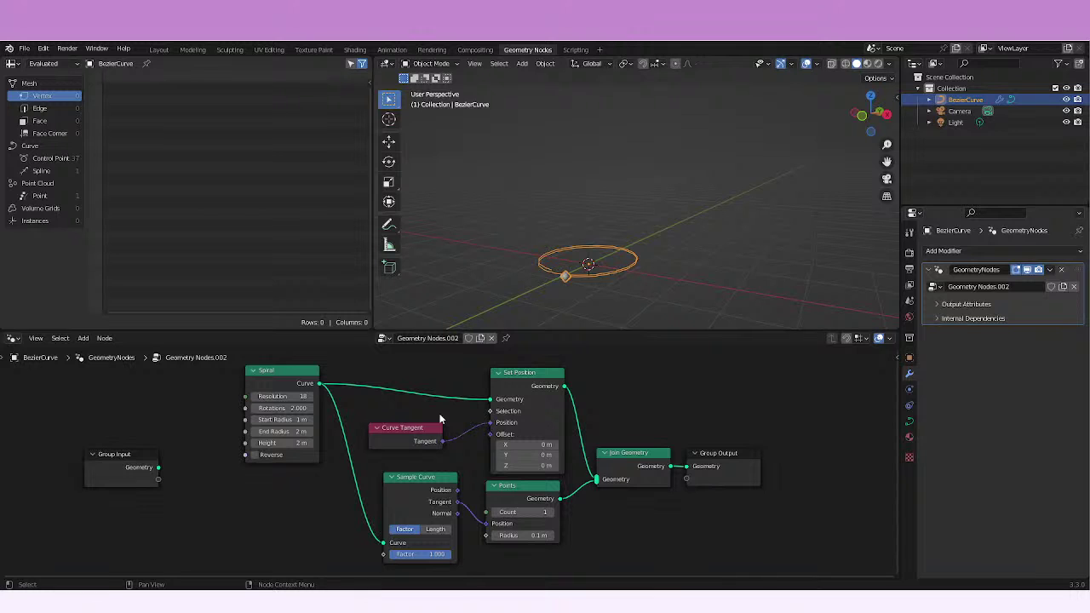
click(378, 438)
click(314, 501)
key(ctrl+s)
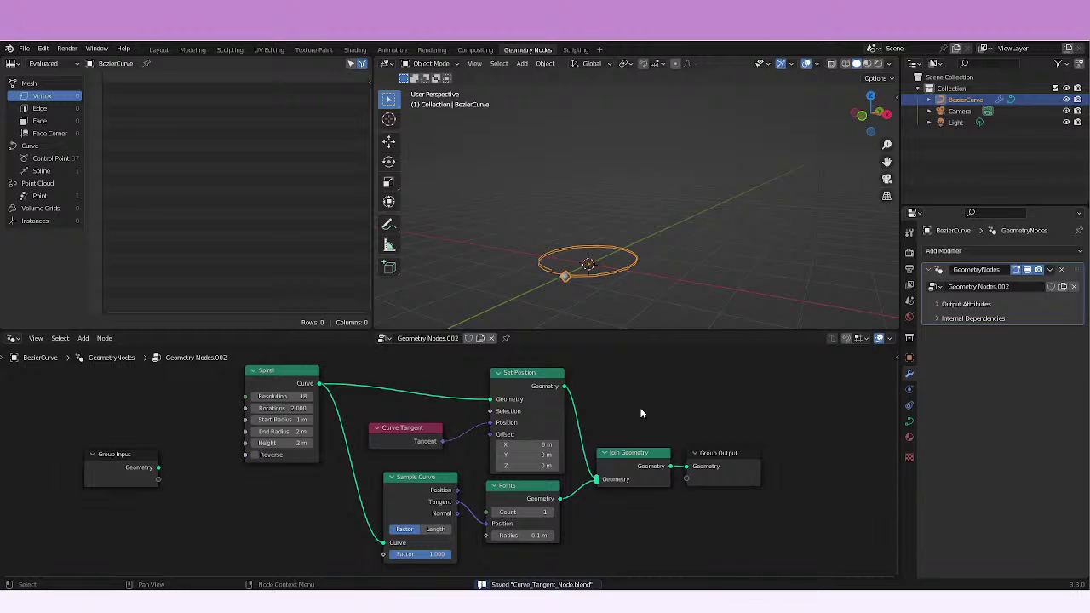
key(ctrl+s)
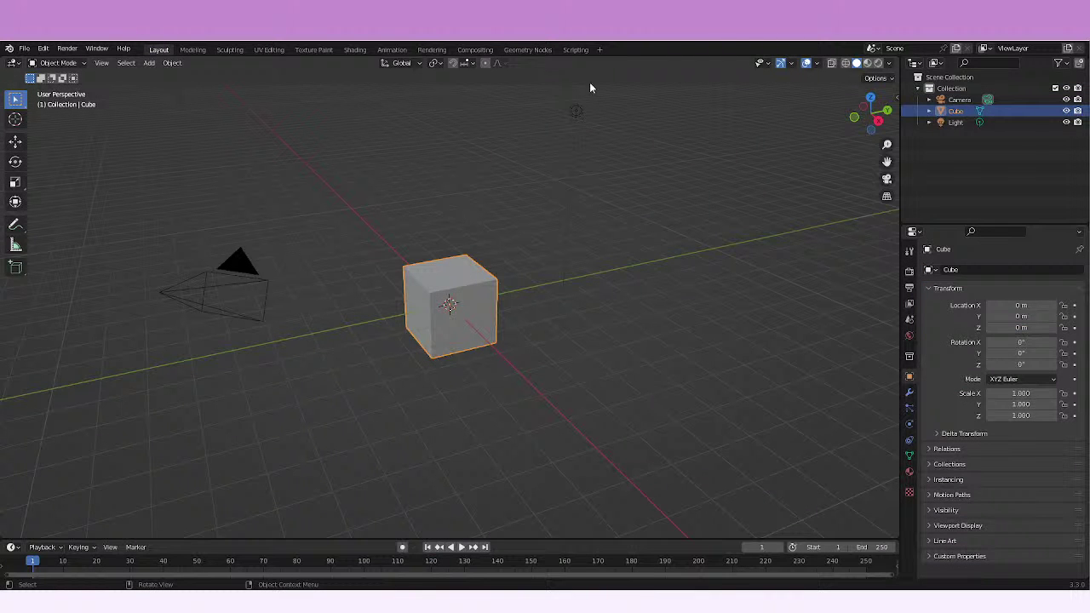
Step: Open the Geometry Nodes workspace and create a new geometry node tree on the default cube
click(528, 49)
click(445, 340)
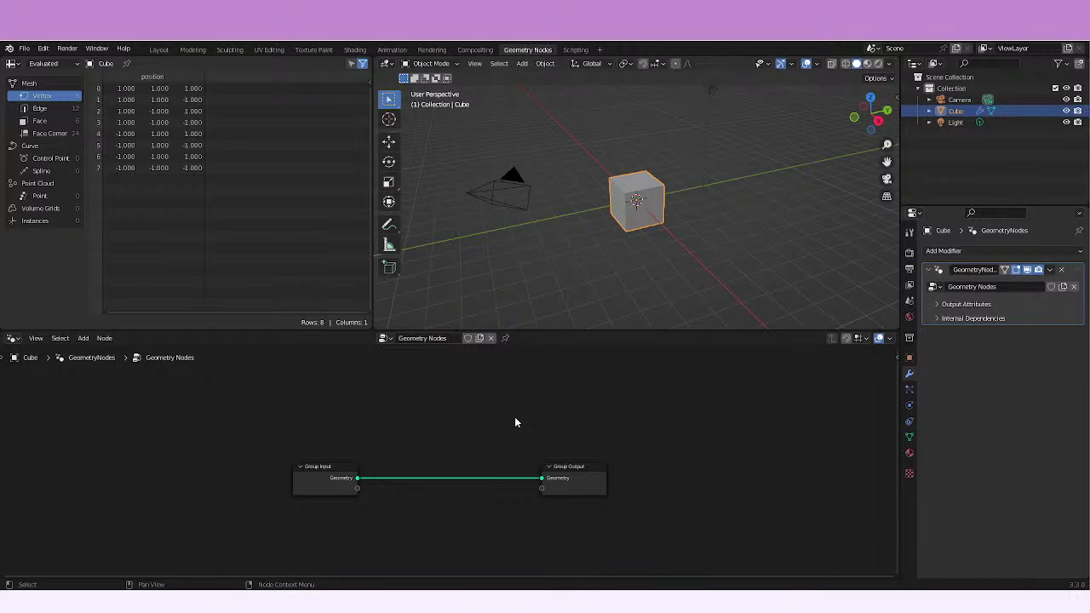
middle_drag(613, 256, 611, 298)
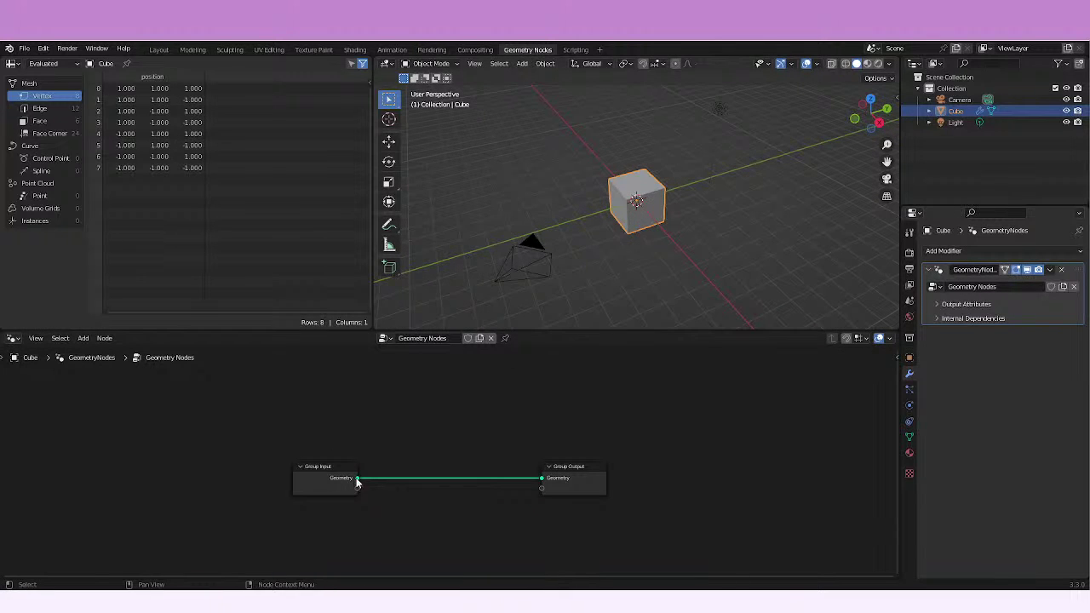
Step: Disconnect the Group Input from the Group Output and move the two nodes far apart
drag(356, 479, 411, 477)
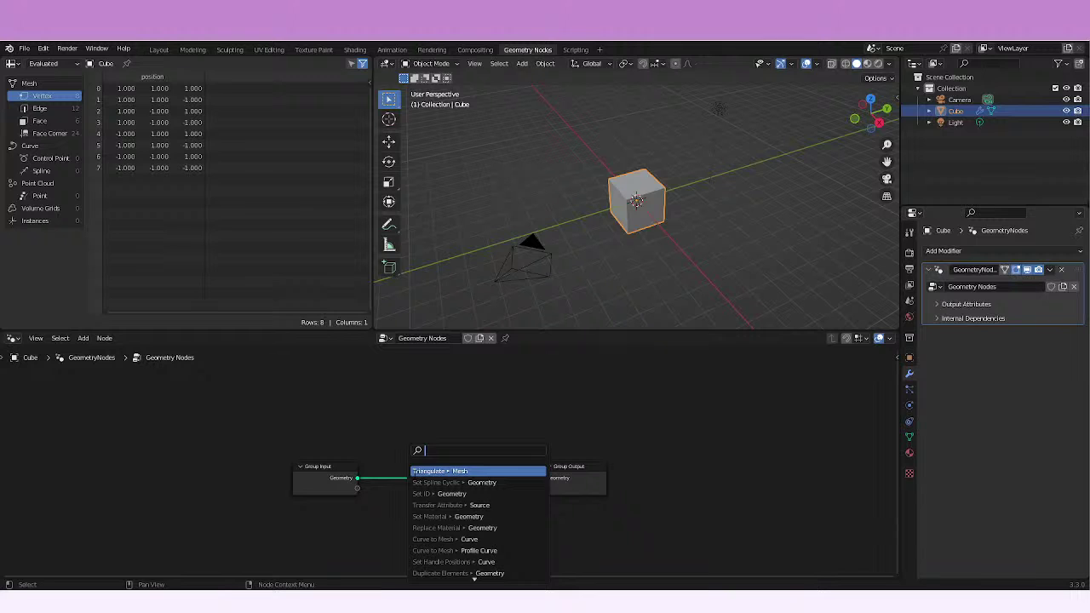
key(Escape)
drag(542, 478, 395, 478)
drag(325, 476, 199, 458)
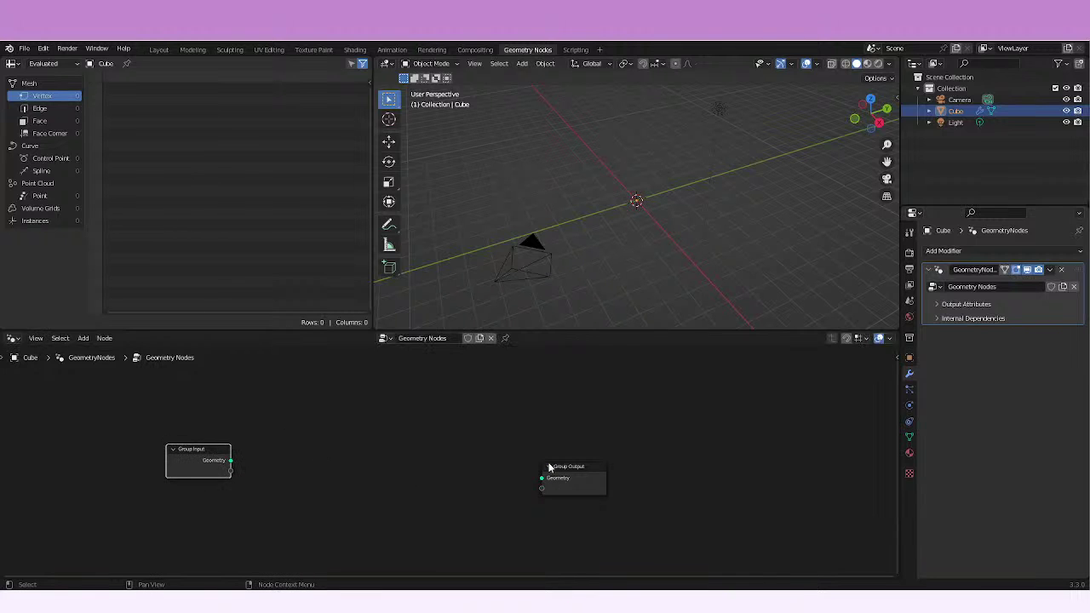
drag(549, 468, 710, 449)
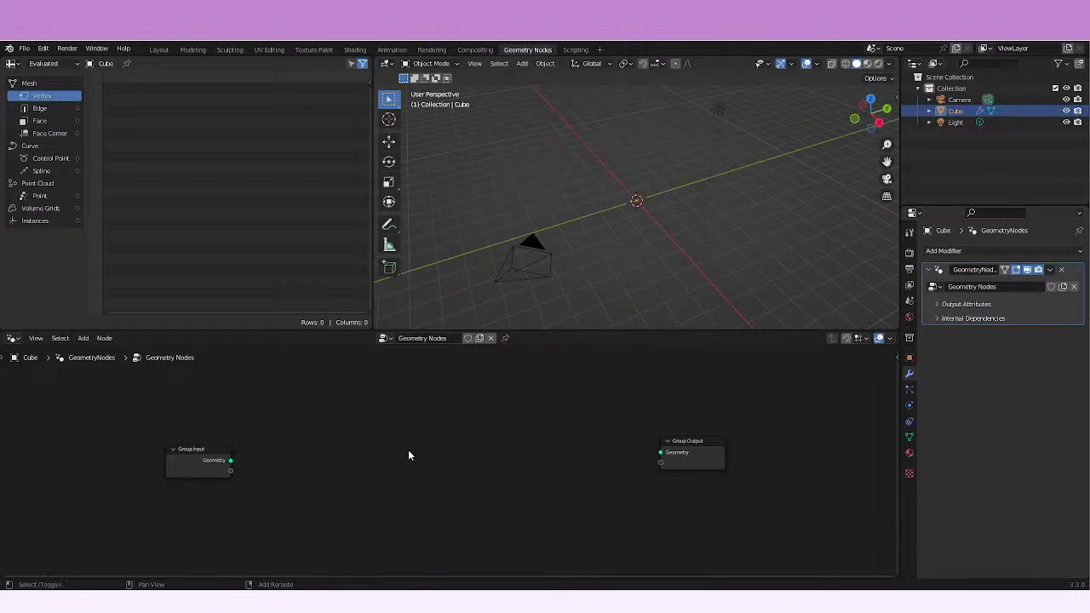
Step: Add a Curve Spiral node between the group nodes and move the Group Output farther away from it
key(shift+a)
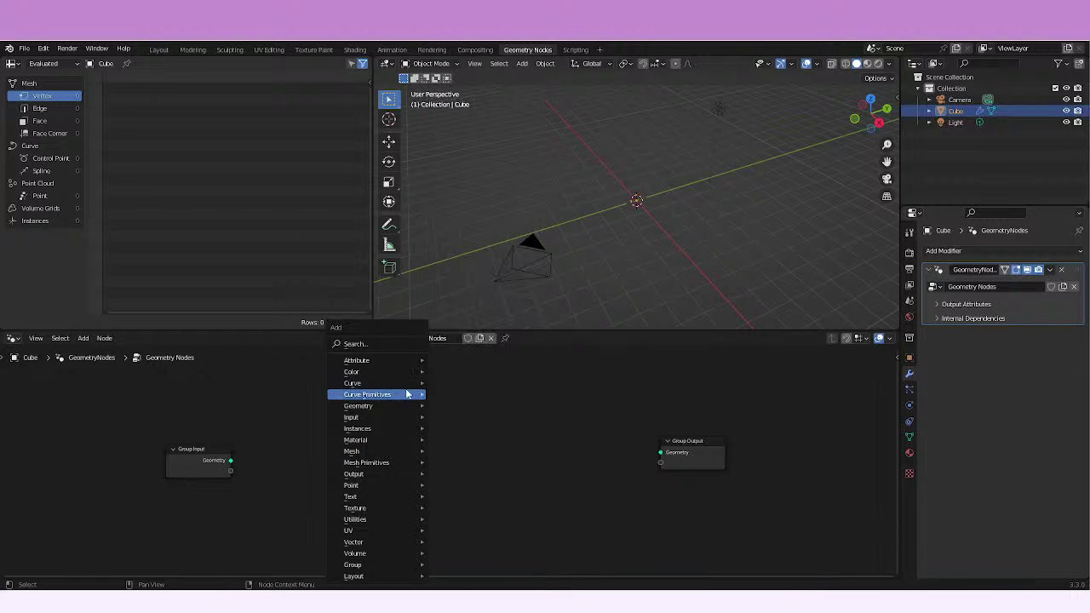
mouse_move(407, 395)
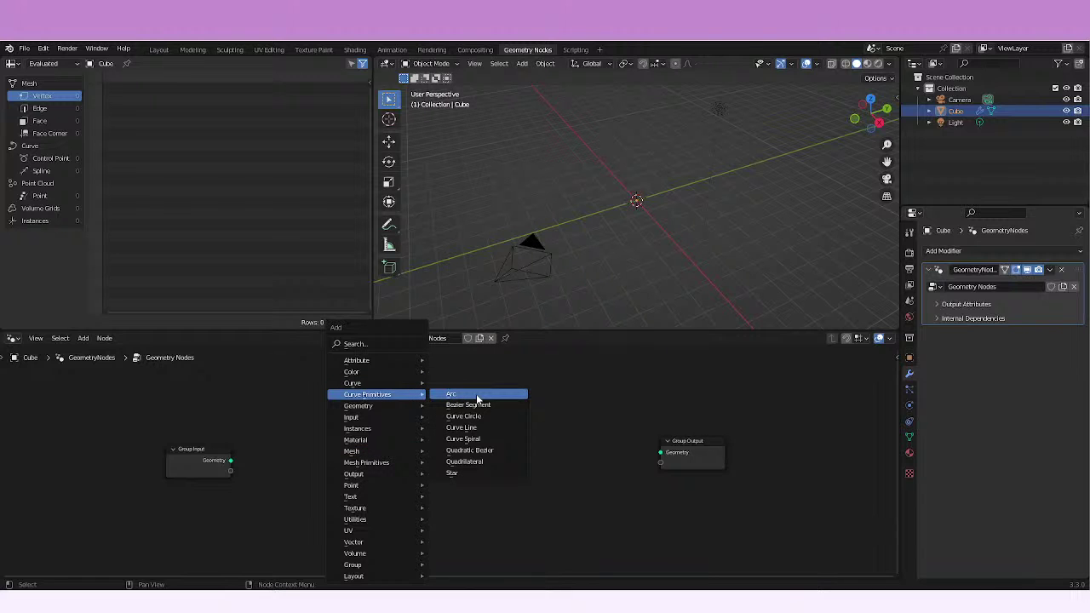
click(463, 438)
click(451, 438)
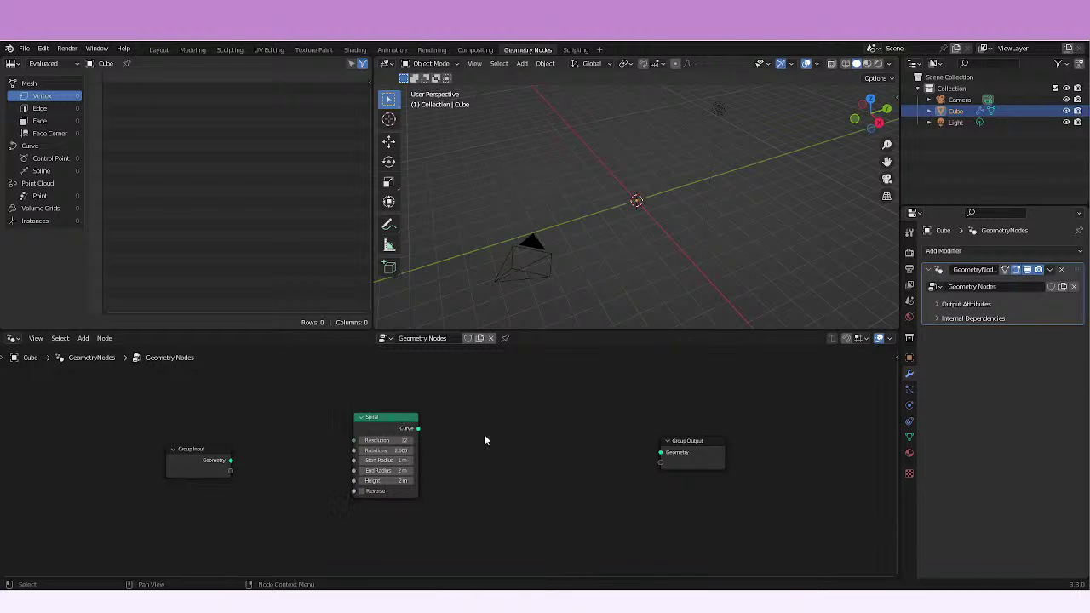
middle_drag(564, 451, 495, 460)
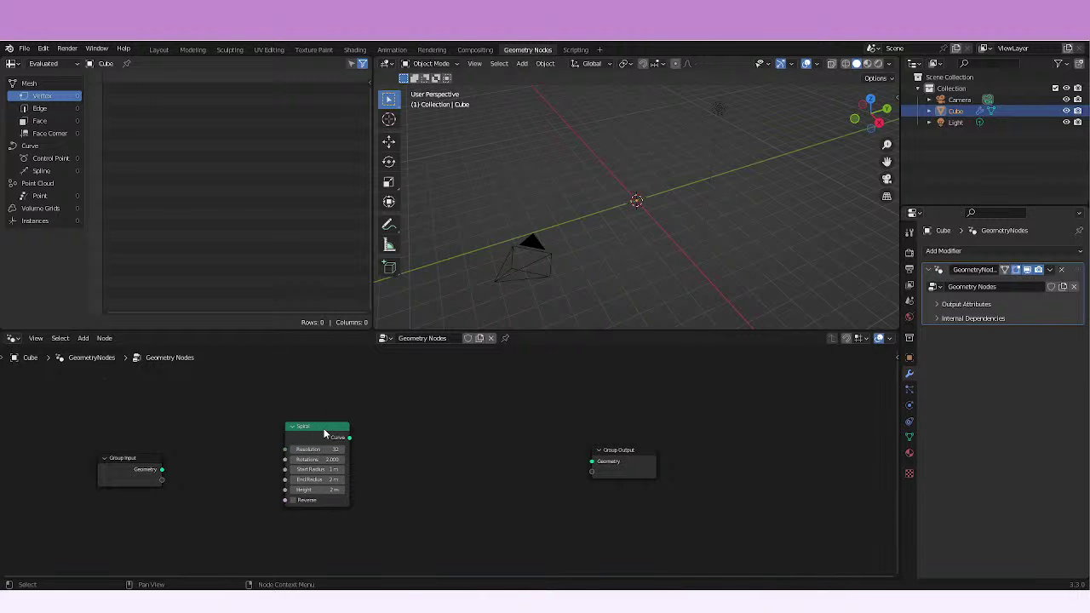
middle_drag(323, 434, 394, 421)
drag(699, 452, 766, 432)
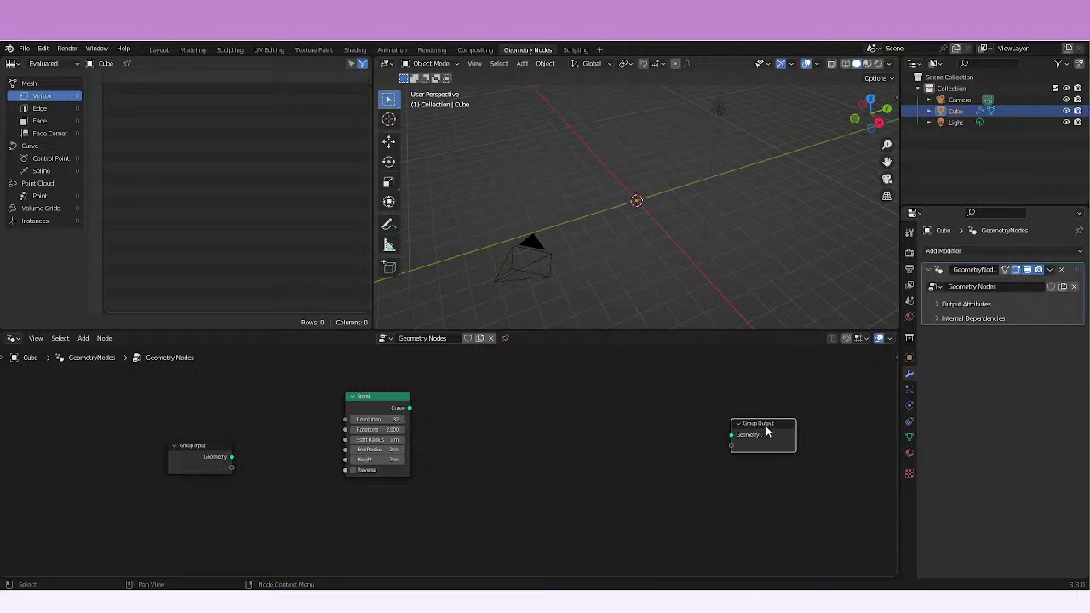
Step: Add a Sample Curve node and place it below and to the right of the Spiral node
click(608, 442)
key(shift+a)
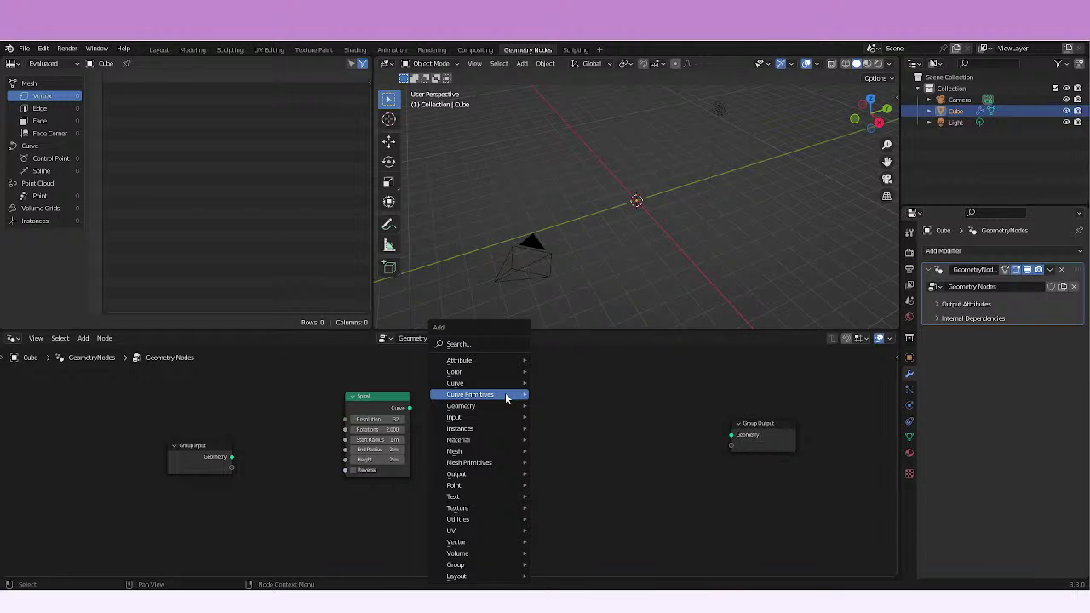
mouse_move(494, 385)
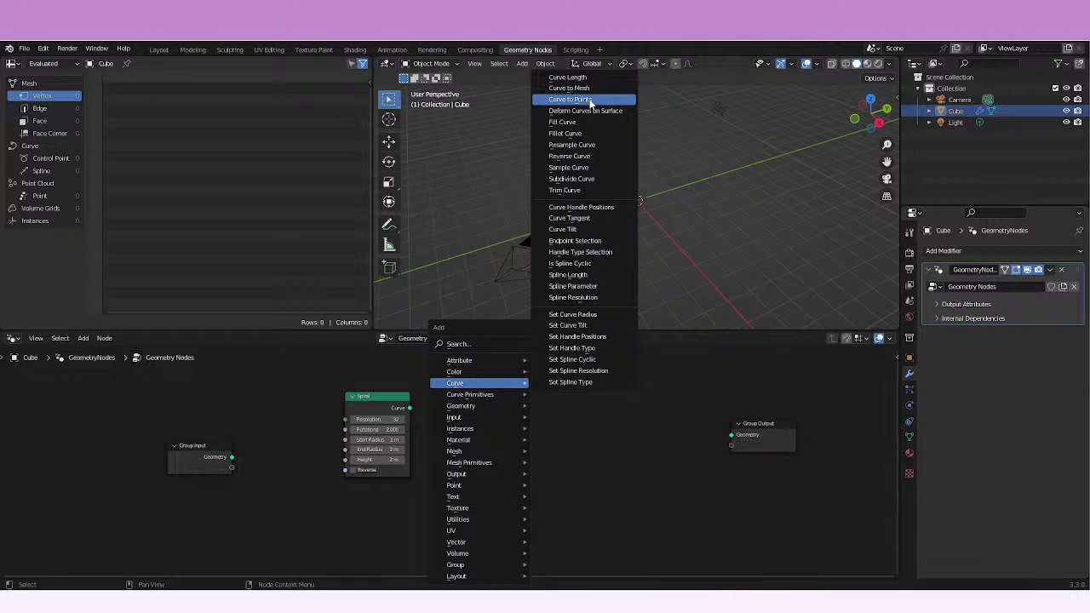
click(576, 167)
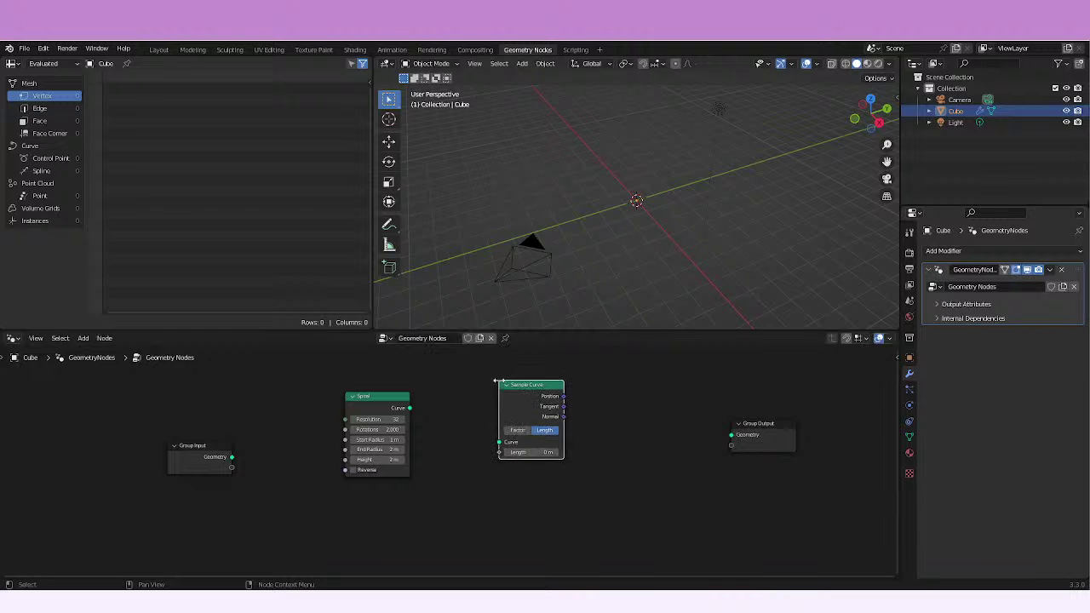
click(496, 380)
drag(519, 422, 510, 518)
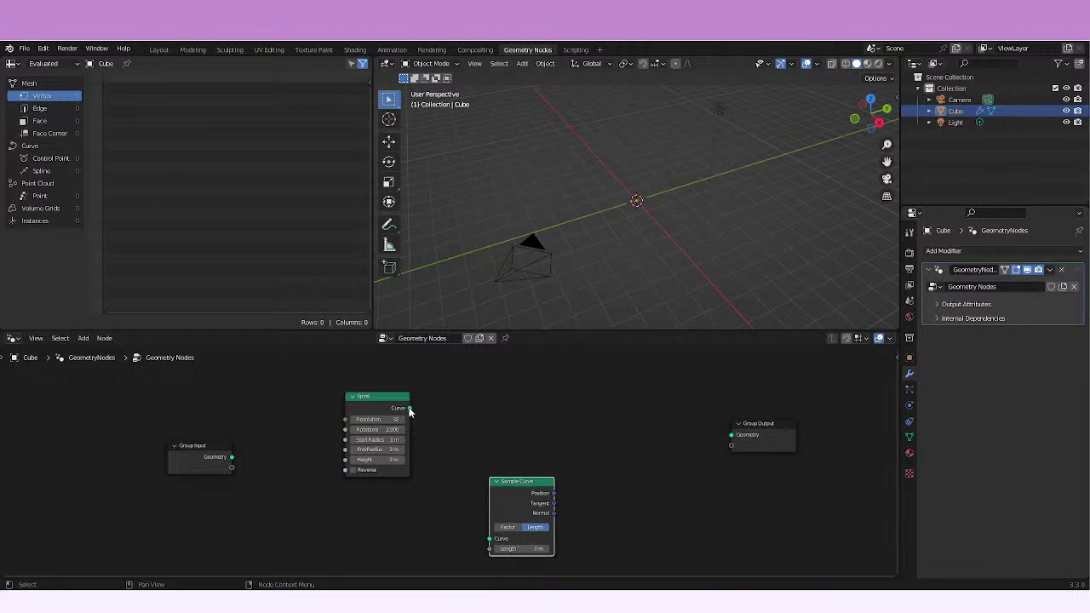
Step: Link the Spiral's Curve output to the Sample Curve's Curve input and shift the Sample Curve node slightly
click(408, 414)
drag(413, 408, 502, 534)
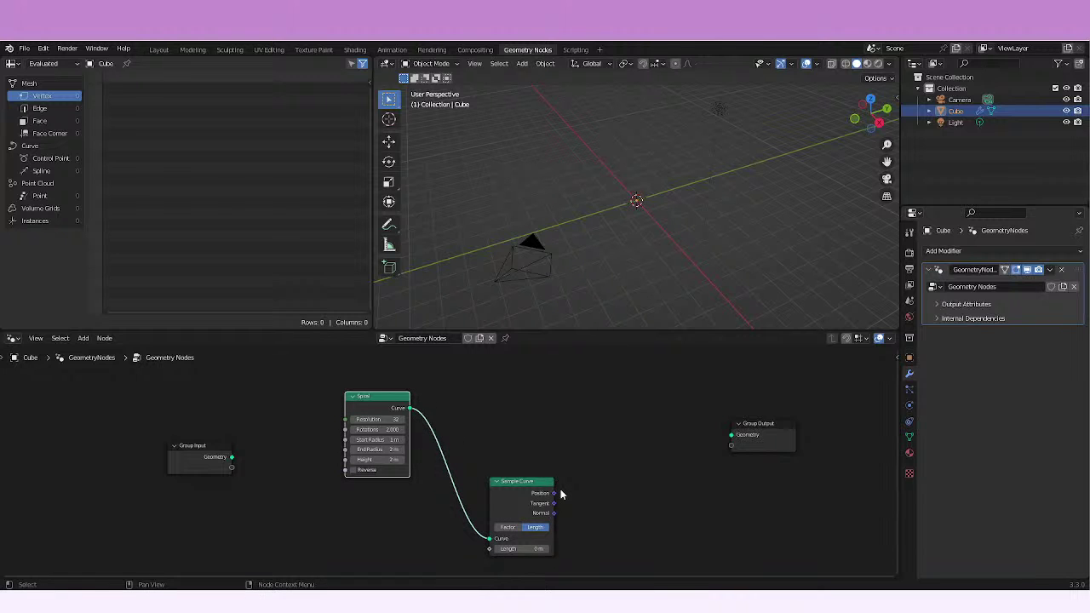
drag(560, 491, 569, 504)
middle_drag(602, 464, 607, 462)
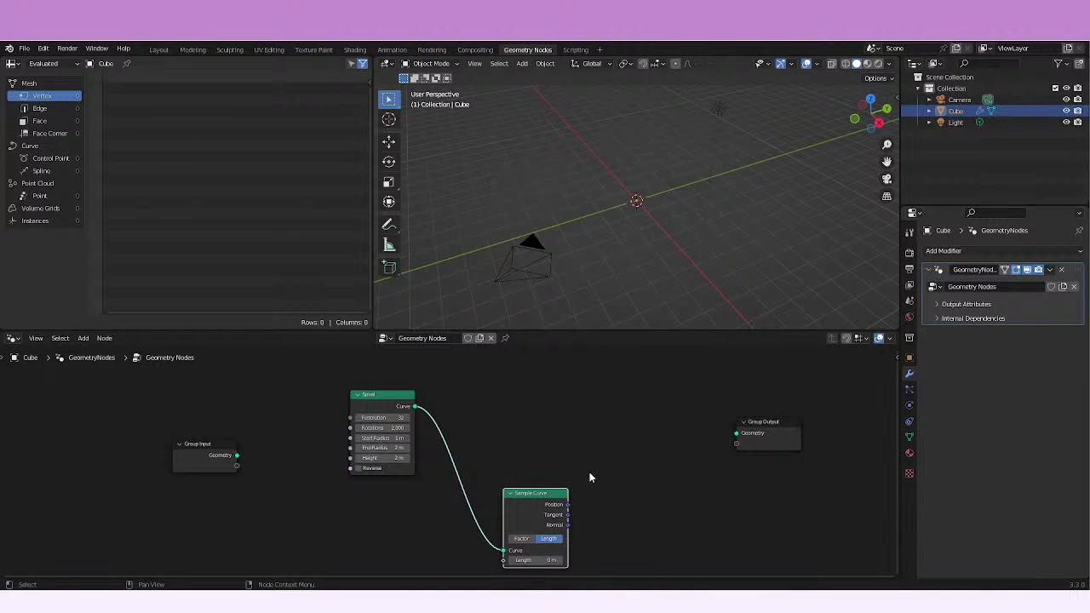
Step: Add a Points node to the right of the Sample Curve node and adjust the Group Output's position
key(shift+a)
mouse_move(647, 489)
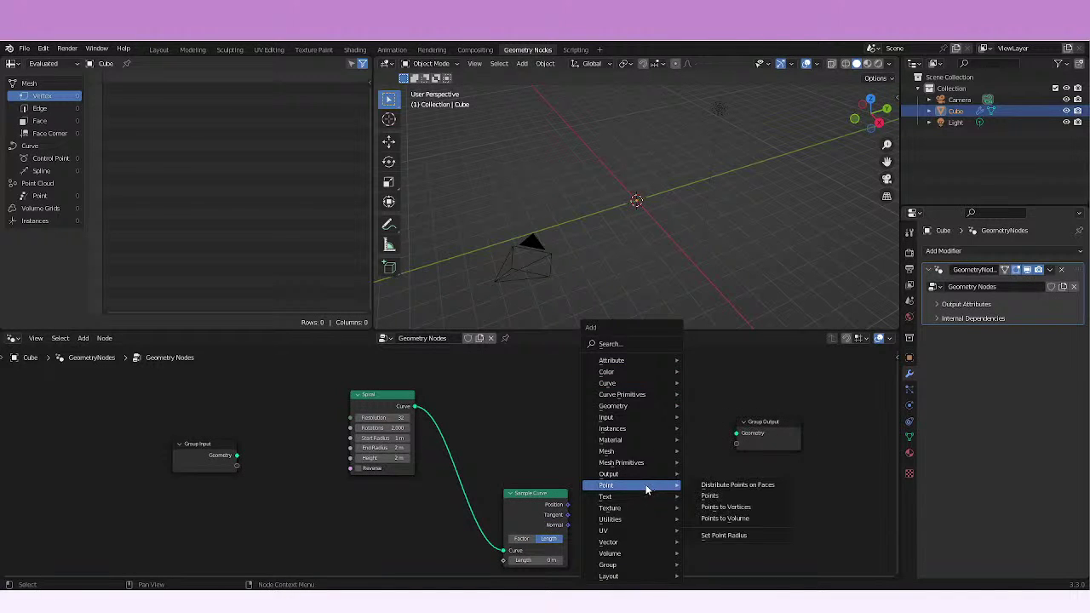
click(721, 497)
click(596, 477)
drag(739, 446, 753, 449)
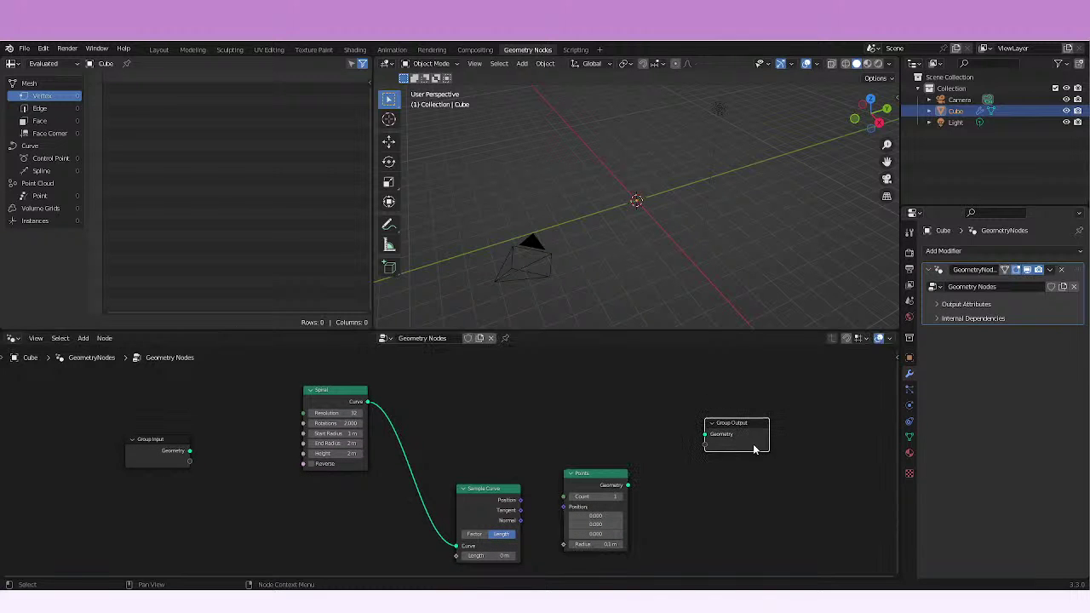
Step: Link the Points geometry to the Group Output and the Sample Curve's Position output to the Points Position input
click(626, 485)
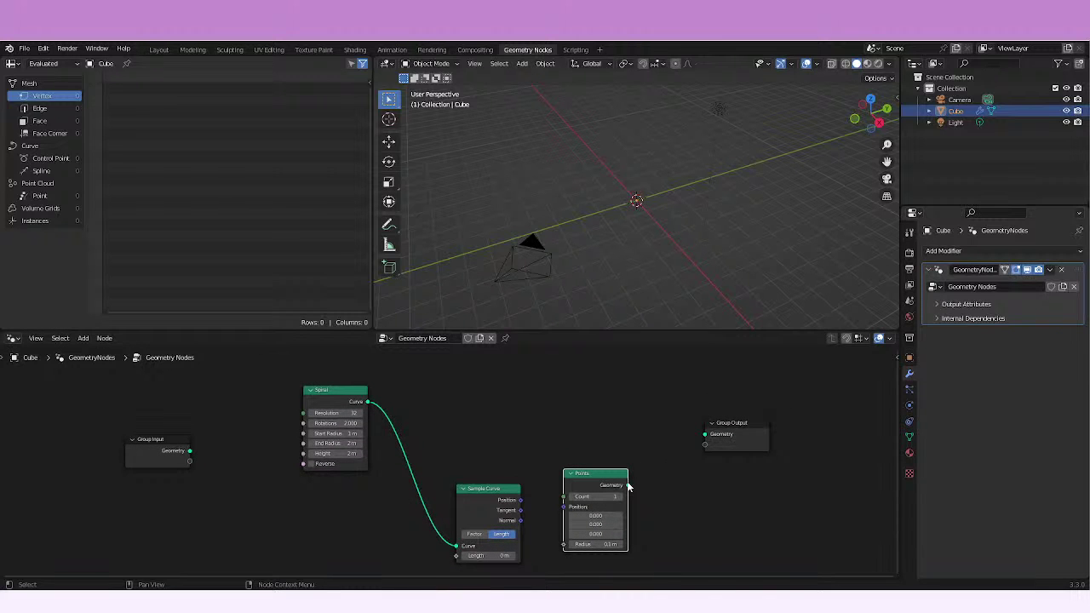
drag(628, 486, 705, 434)
middle_drag(685, 281, 666, 255)
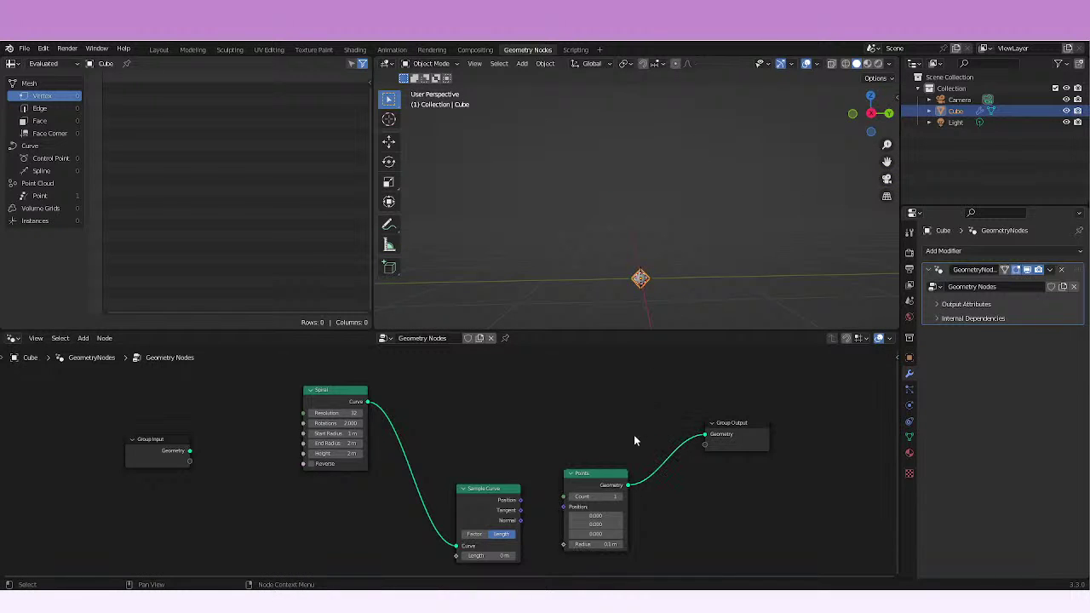
middle_drag(574, 440, 650, 406)
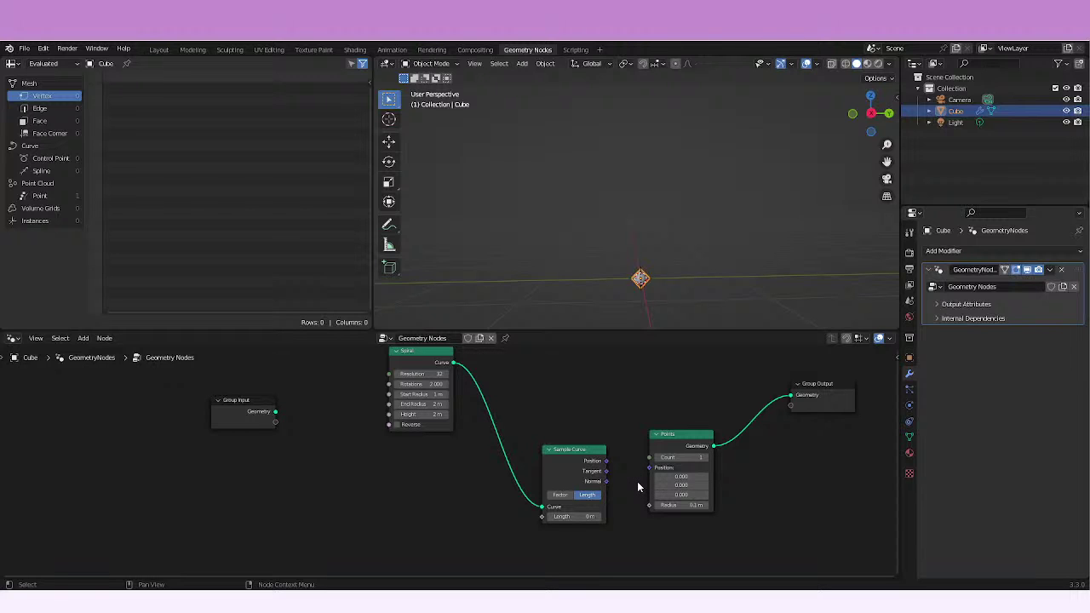
drag(606, 461, 651, 468)
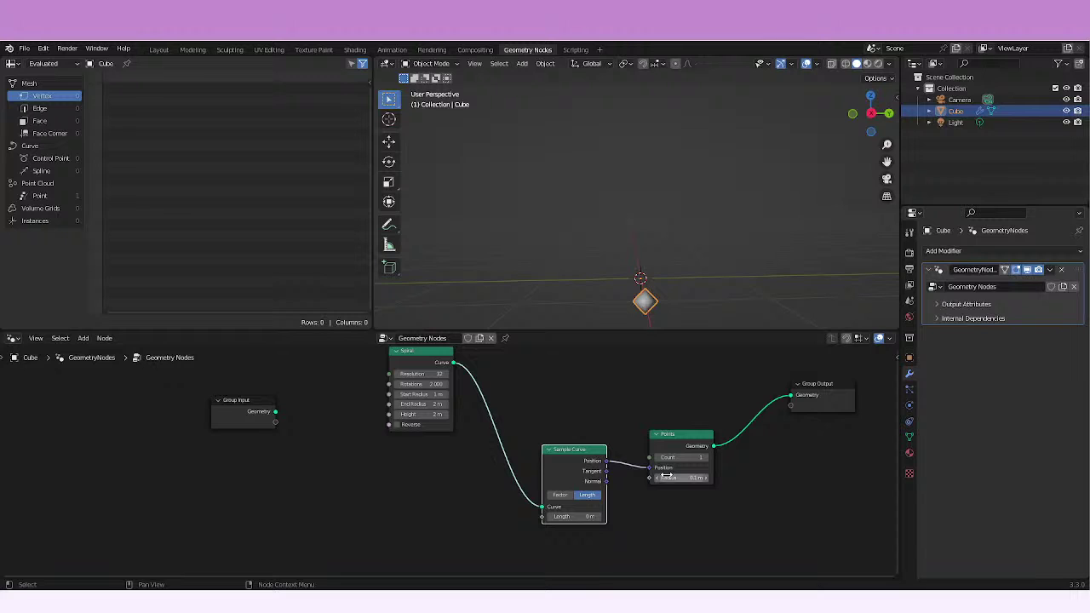
Step: Try varying the Length value of the Sample Curve node
drag(568, 516, 598, 530)
drag(625, 532, 574, 530)
Step: Make room before the Group Output, insert a Join Geometry node into the Points link, and tidy both nodes' positions
click(732, 398)
drag(828, 391, 849, 373)
middle_drag(739, 405, 674, 414)
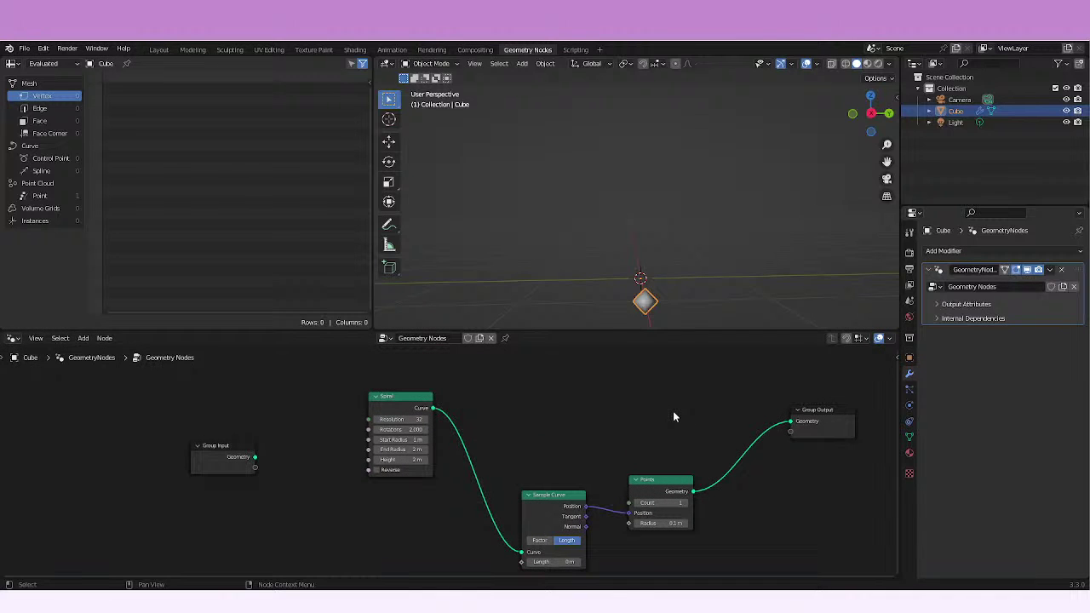
key(shift+a)
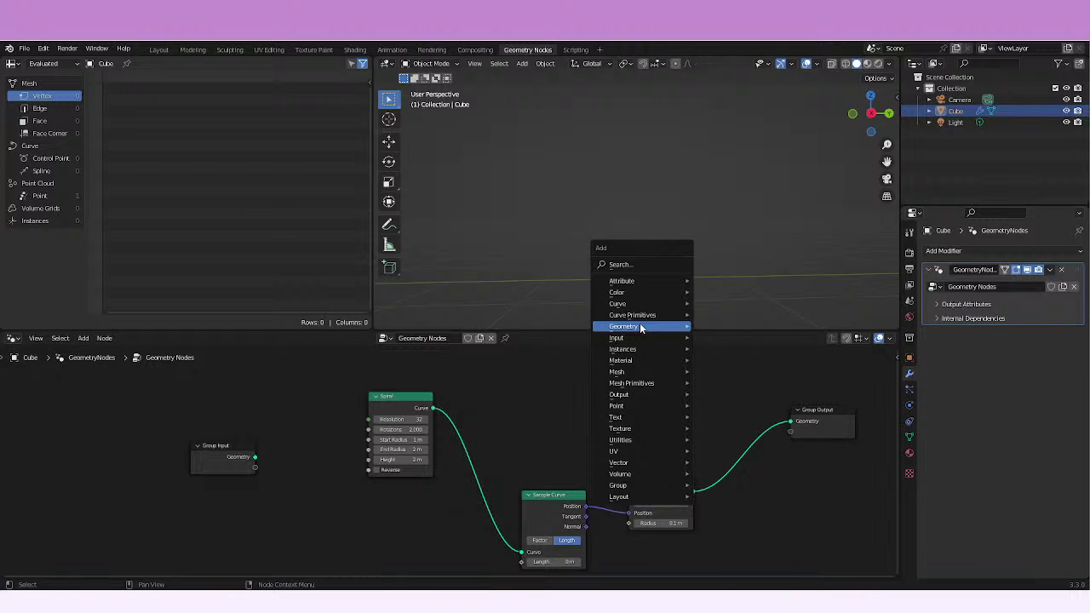
mouse_move(641, 328)
click(739, 394)
click(720, 413)
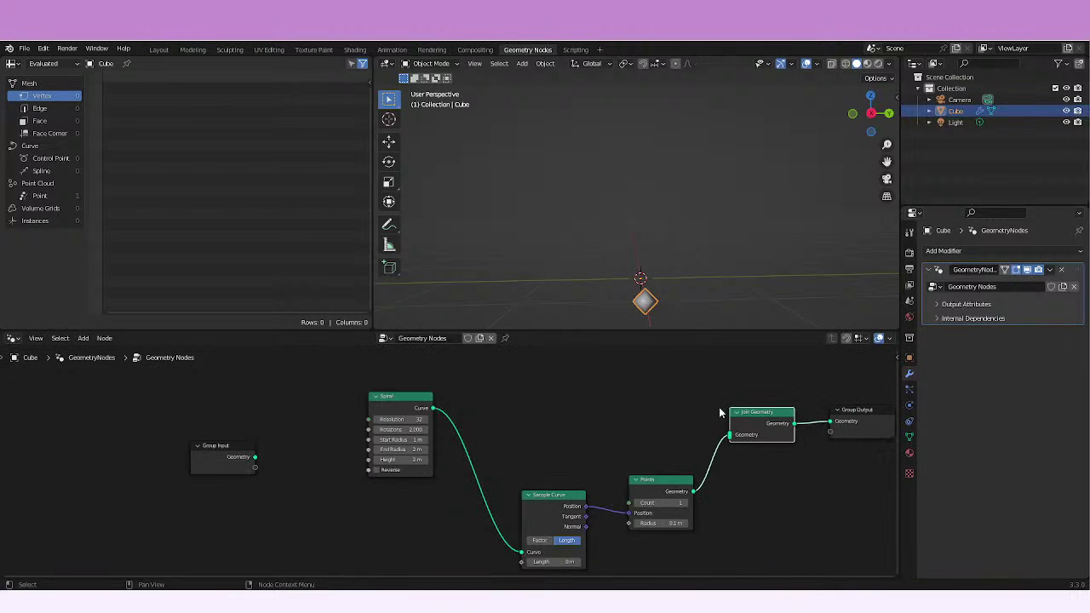
drag(752, 414, 746, 401)
drag(855, 408, 832, 398)
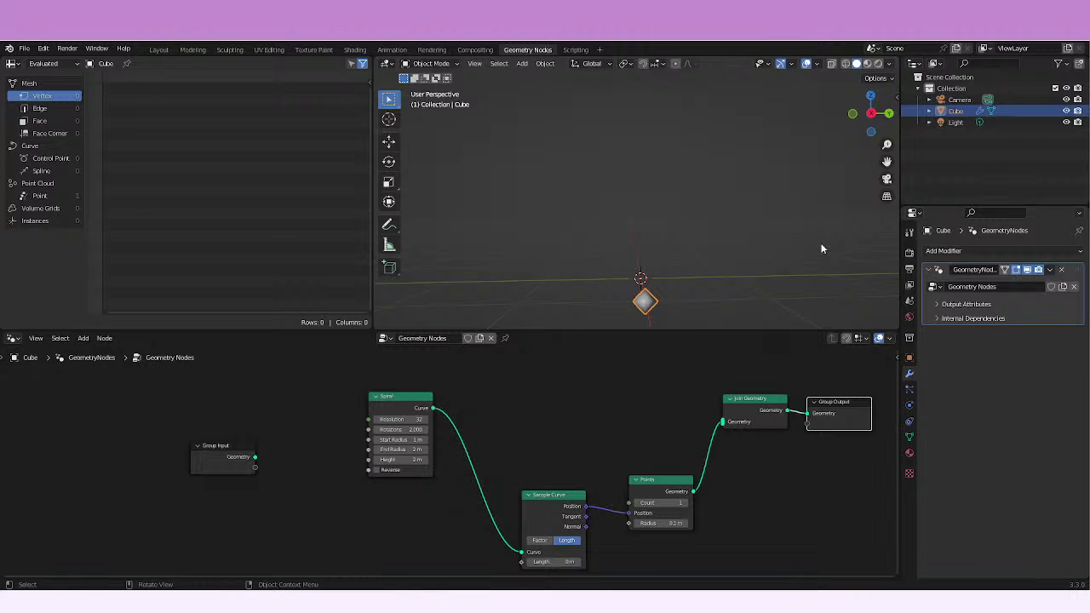
Step: Start the Shortcut VUr key display in the 3D viewport's sidebar and hide the sidebar again
key(n)
click(835, 111)
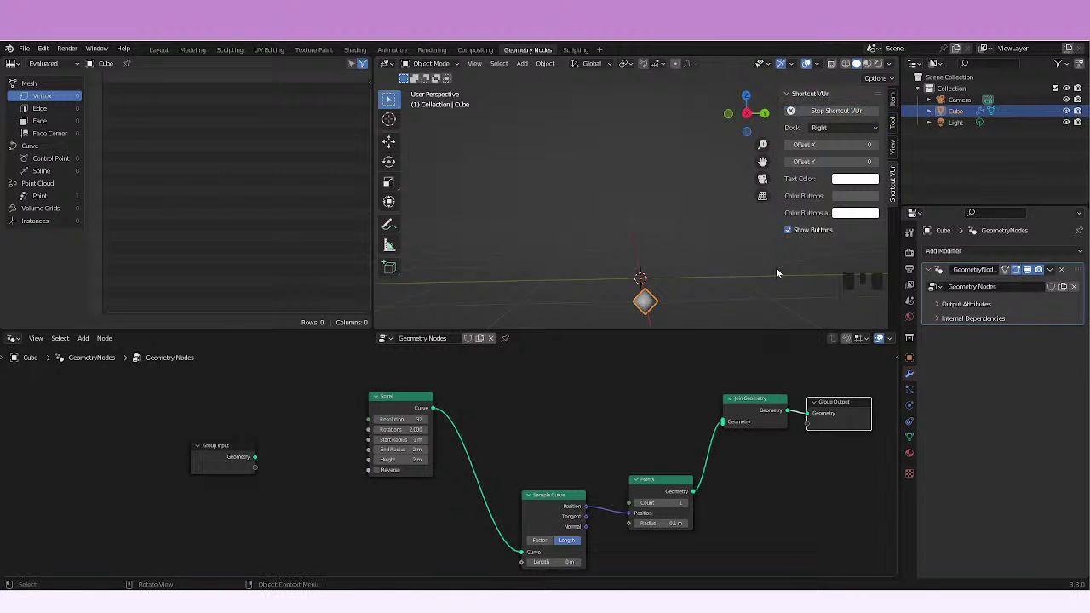
key(n)
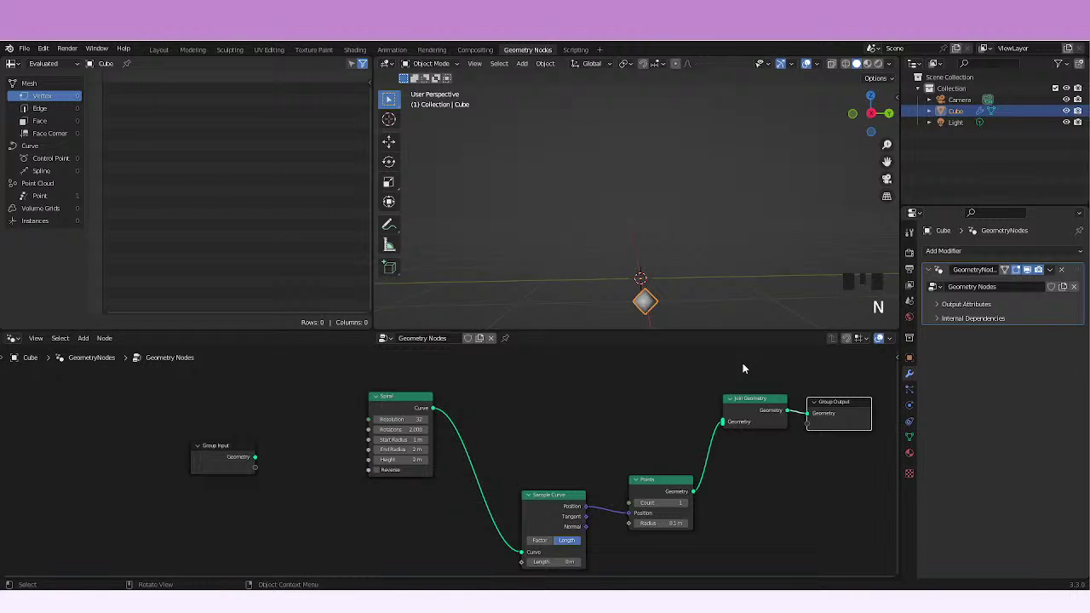
Step: Link the Spiral's Curve output to the Join Geometry node so the spiral joins the point
click(424, 410)
drag(434, 408, 739, 423)
shift+middle_drag(703, 249, 690, 268)
click(562, 563)
key(Escape)
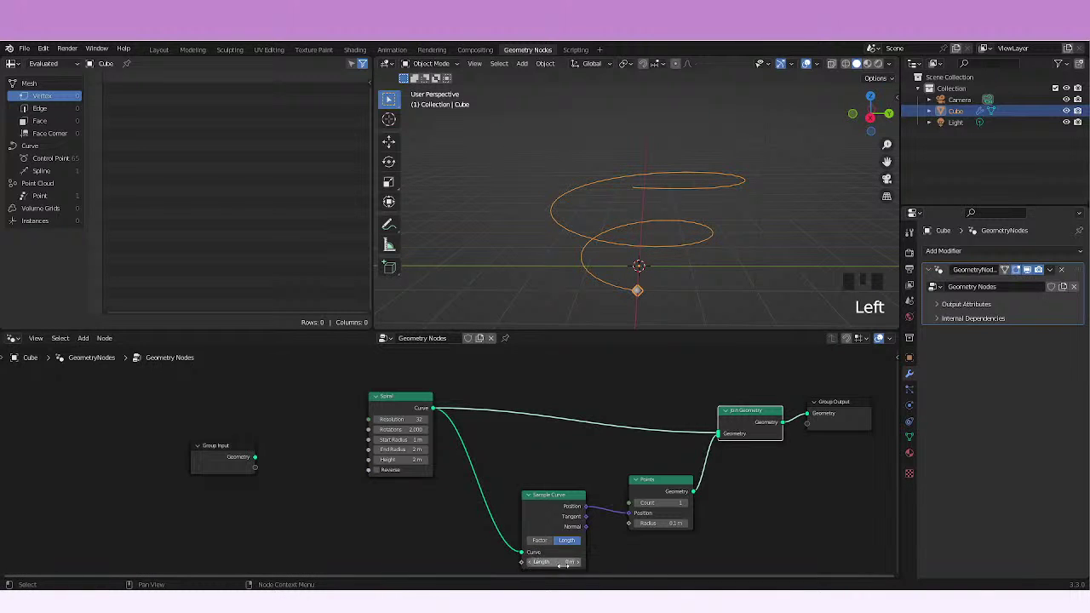
click(563, 563)
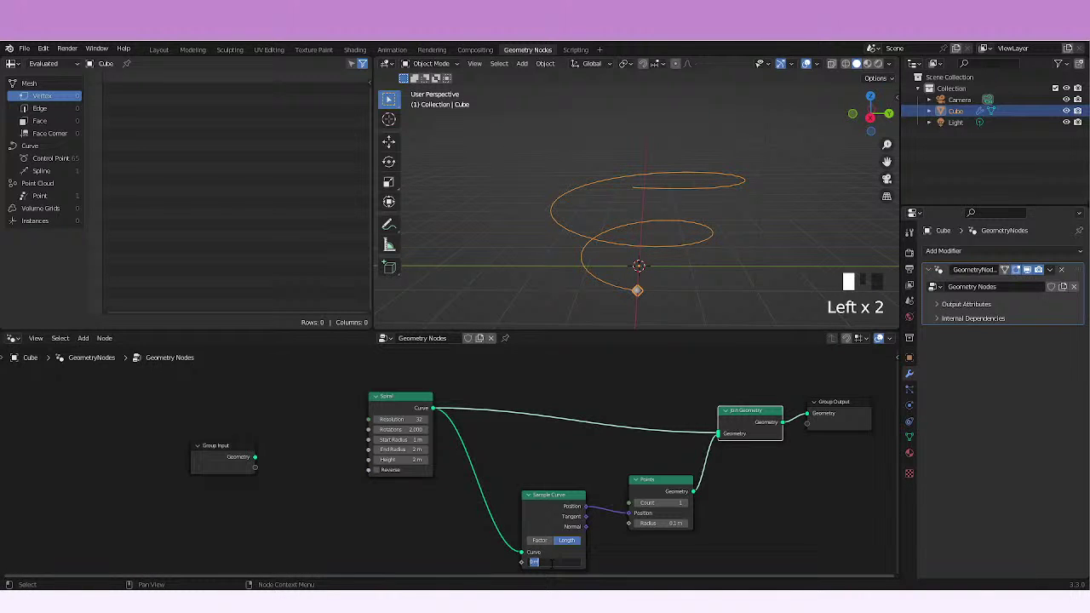
mouse_move(552, 564)
mouse_down()
mouse_move(685, 568)
mouse_move(553, 564)
mouse_up()
Step: Link the Sample Curve's Tangent output to the Points node's Position input in place of its Position output
middle_drag(625, 542, 621, 513)
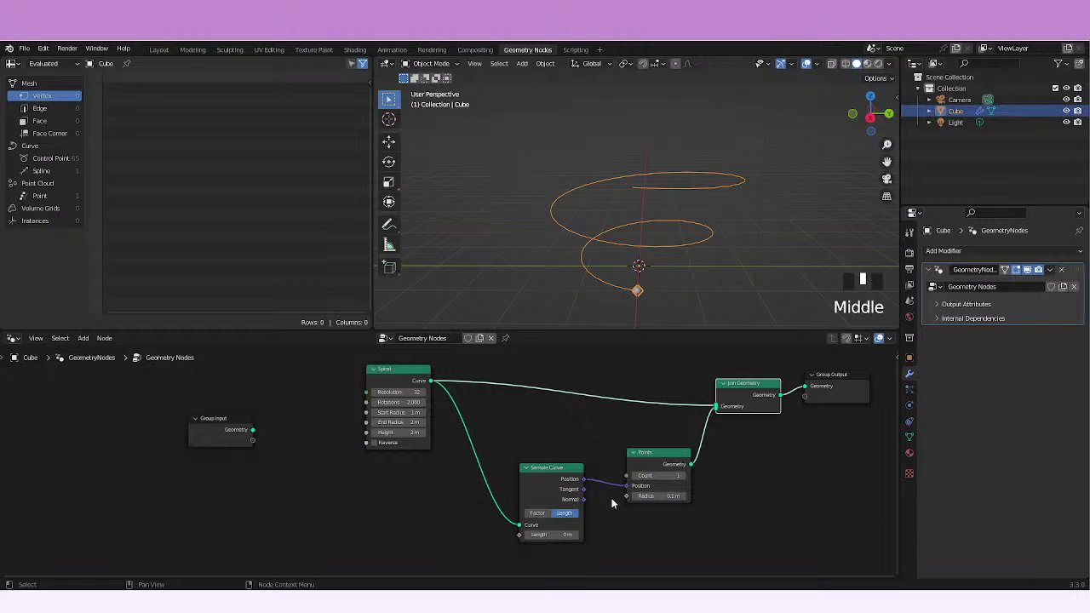
click(584, 489)
drag(585, 489, 633, 487)
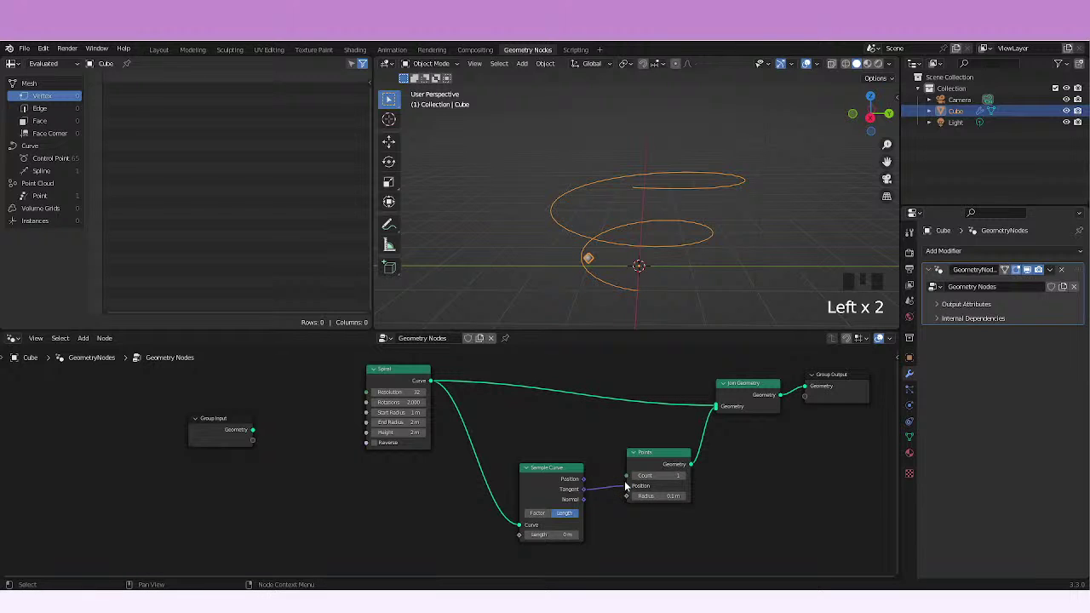
Step: Try varying the Sample Curve's Length with the tangent linked, and switch the node's mode to Factor
click(546, 534)
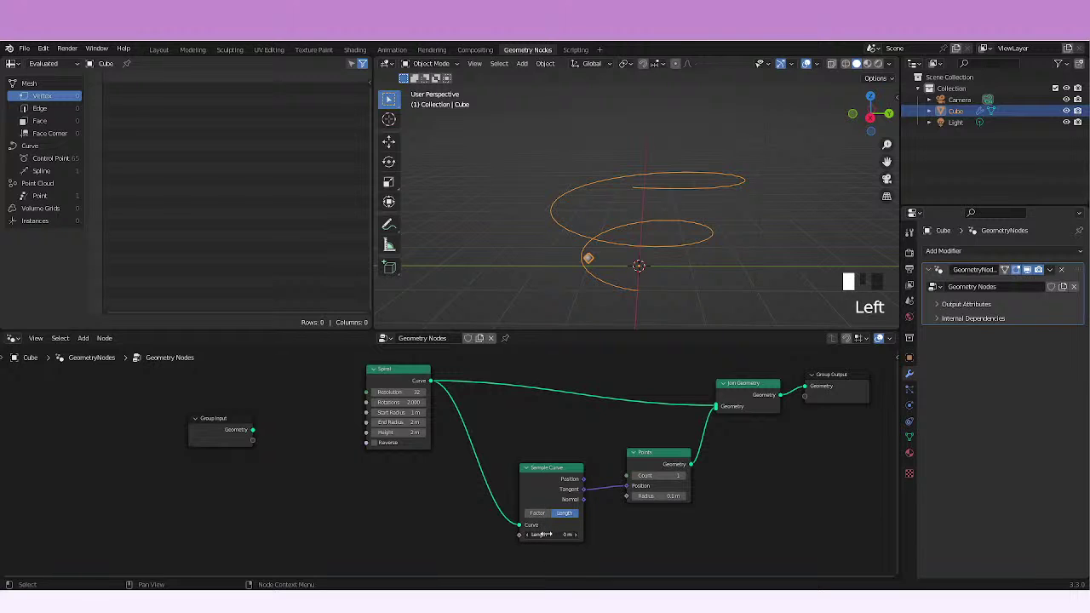
drag(546, 534, 345, 528)
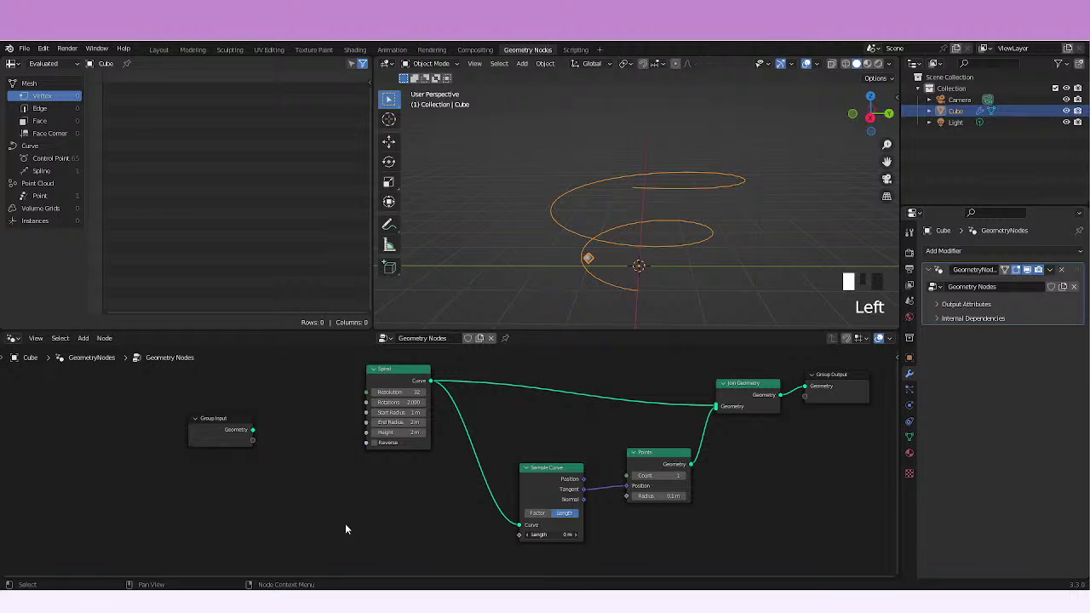
click(543, 513)
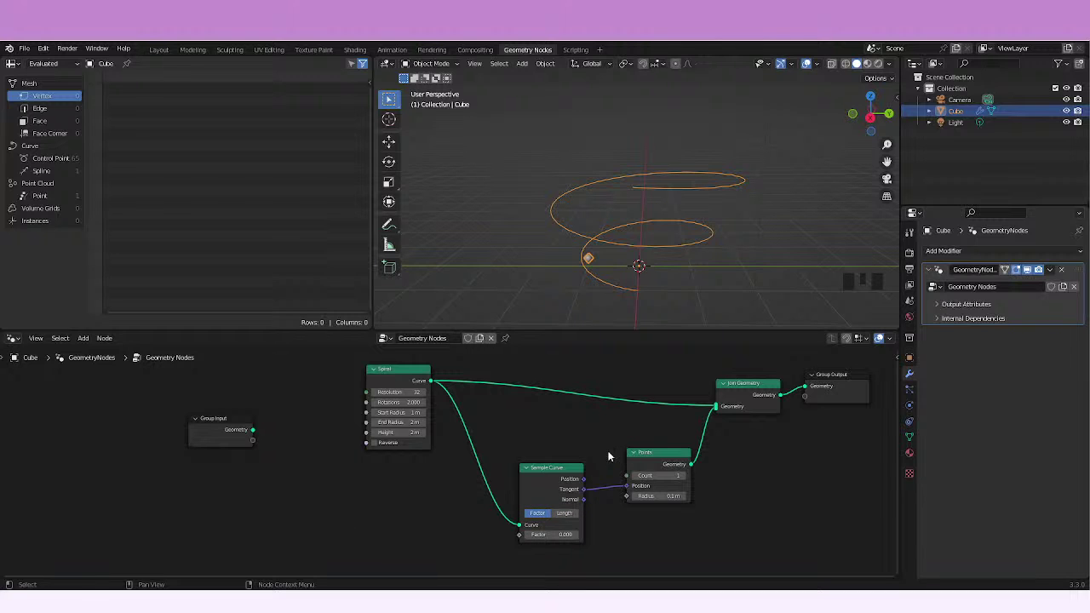
Step: Insert a Set Position node into the link between the Spiral and Join Geometry, and move it slightly up
middle_drag(608, 457, 562, 488)
triple_click(520, 458)
key(shift+a)
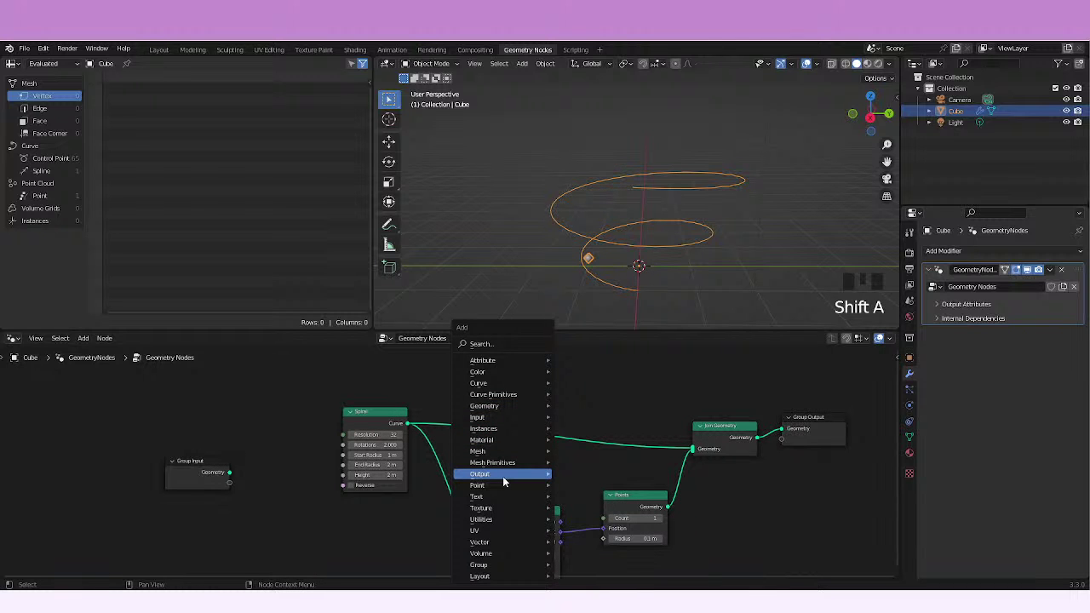
mouse_move(503, 406)
click(601, 555)
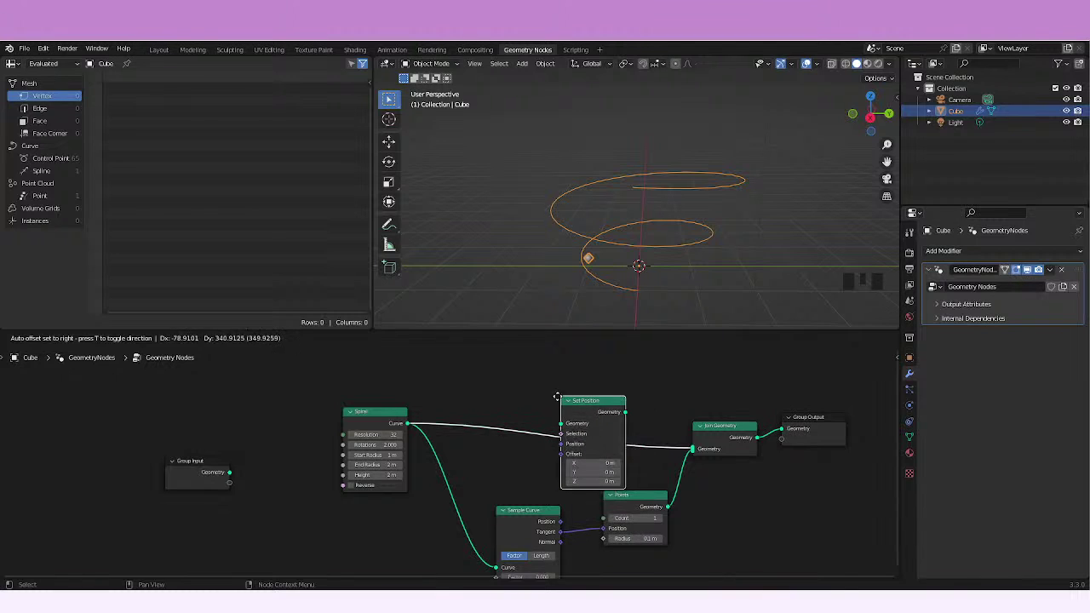
click(557, 398)
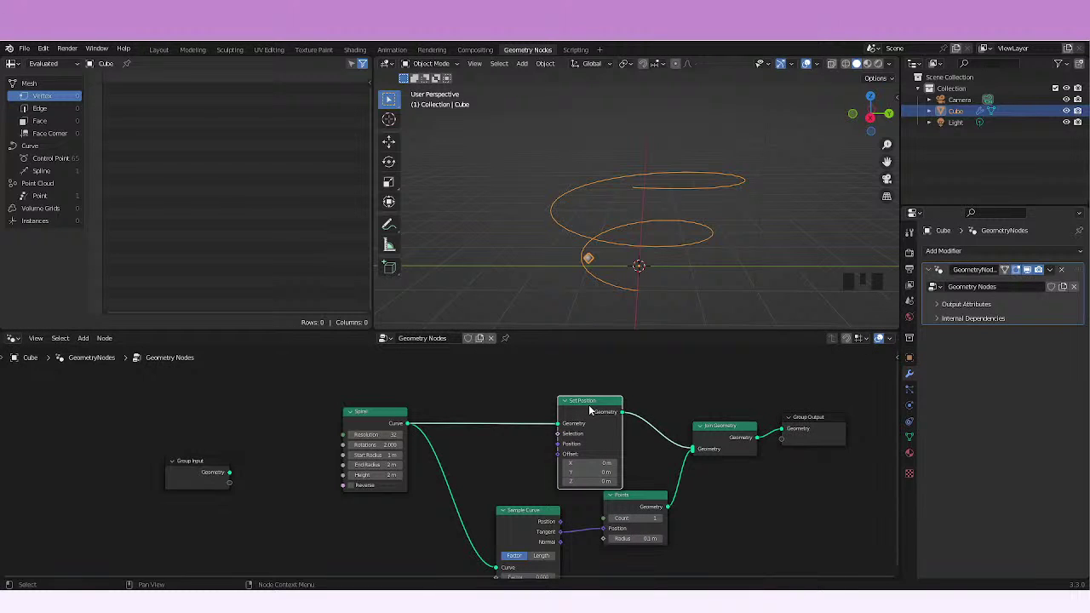
drag(589, 406, 598, 392)
Step: Add a Curve Tangent node between the Spiral and Set Position nodes
click(510, 453)
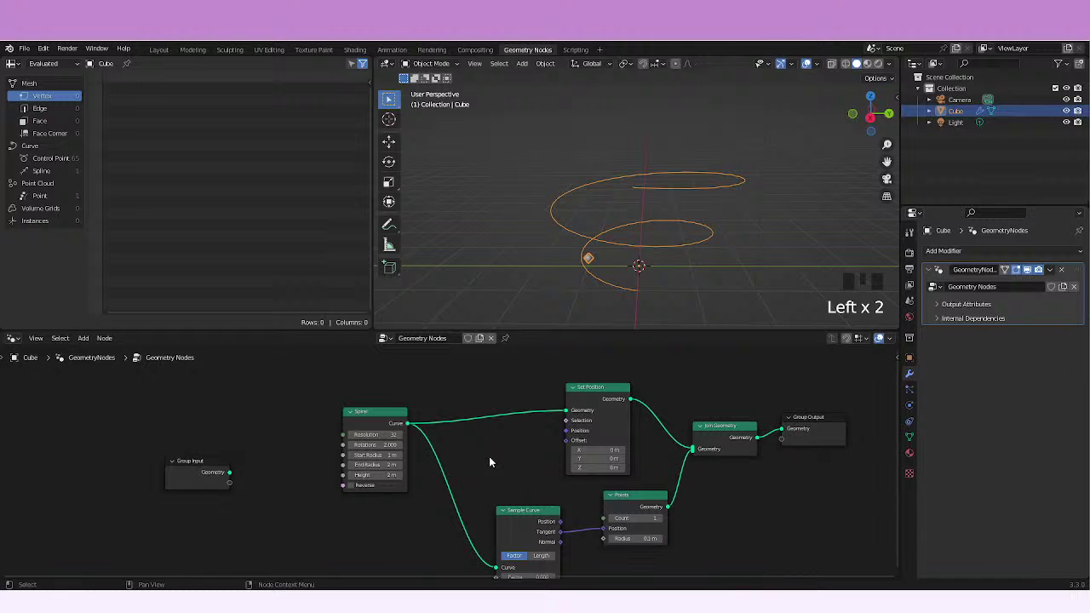
key(shift+a)
mouse_move(480, 383)
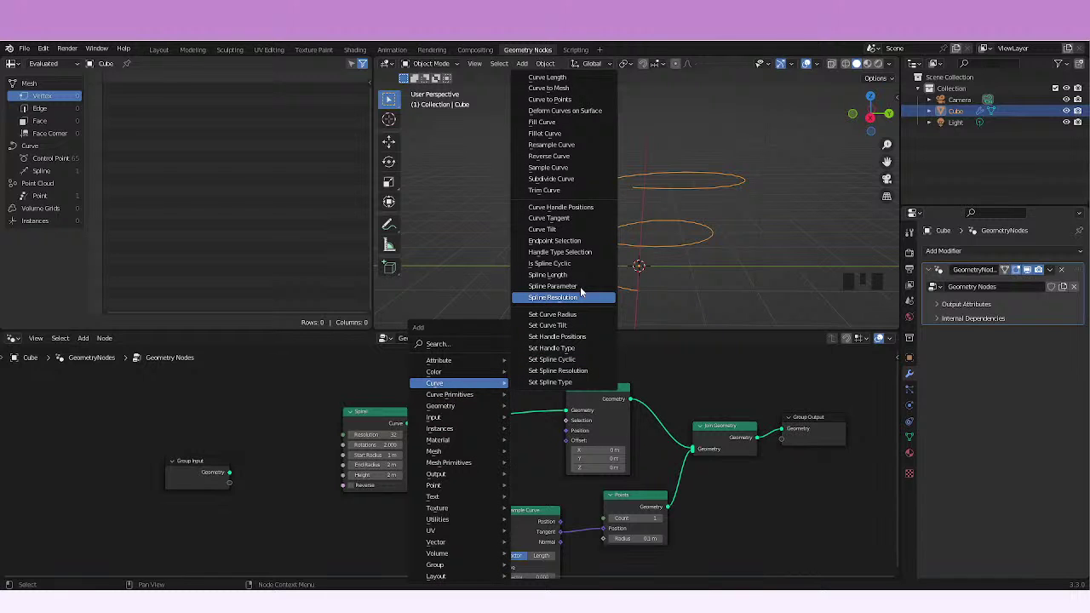
click(563, 220)
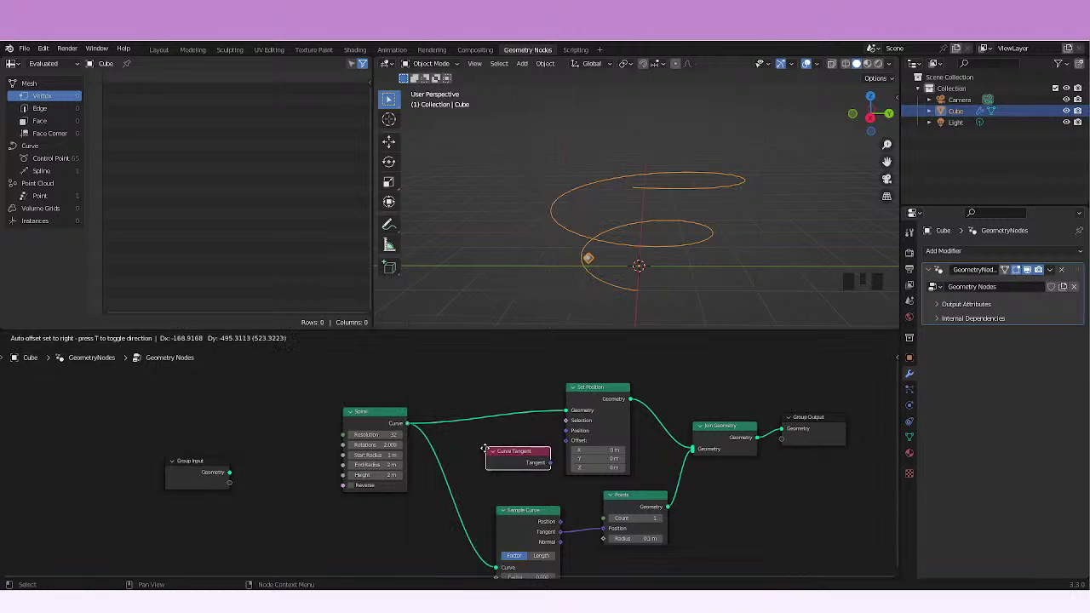
click(473, 433)
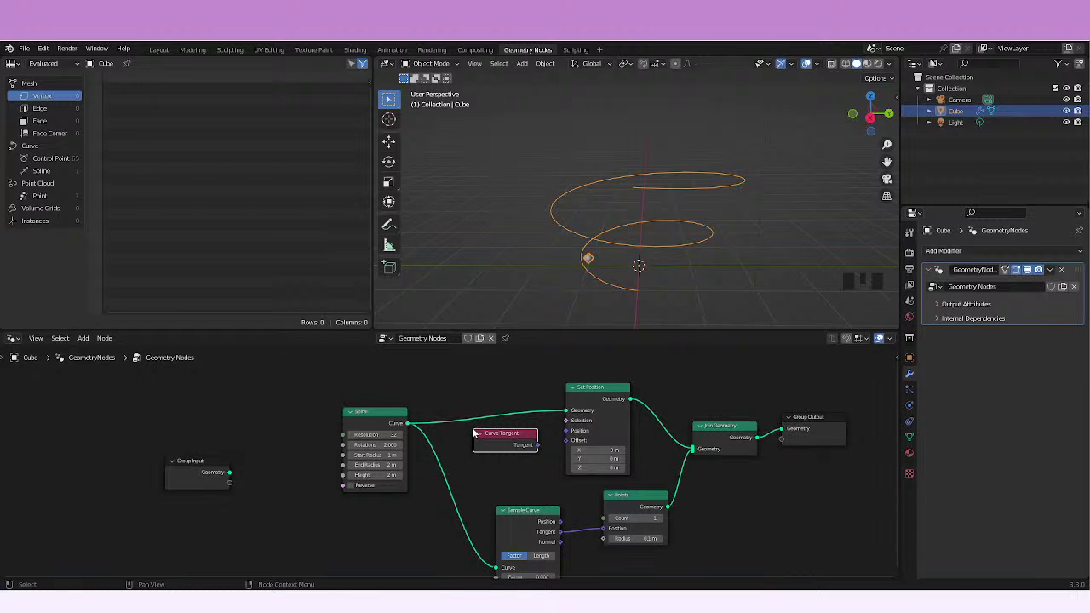
Step: Link the Curve Tangent's output to the Set Position node's Position input and inspect the resulting curve in the 3D viewport
shift+middle_drag(473, 433, 554, 464)
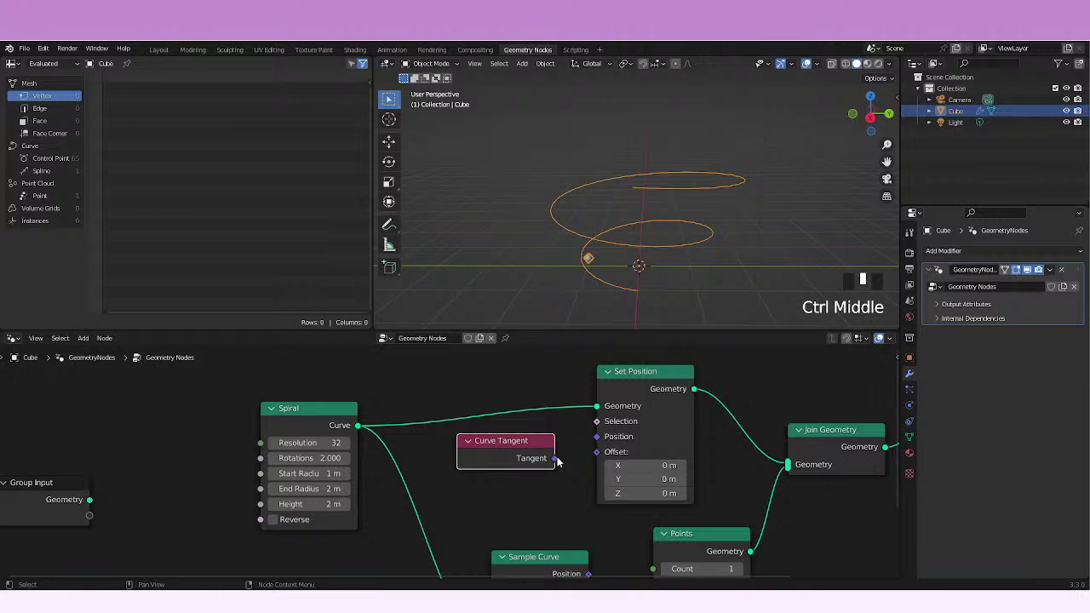
drag(556, 460, 595, 438)
middle_drag(668, 288, 677, 252)
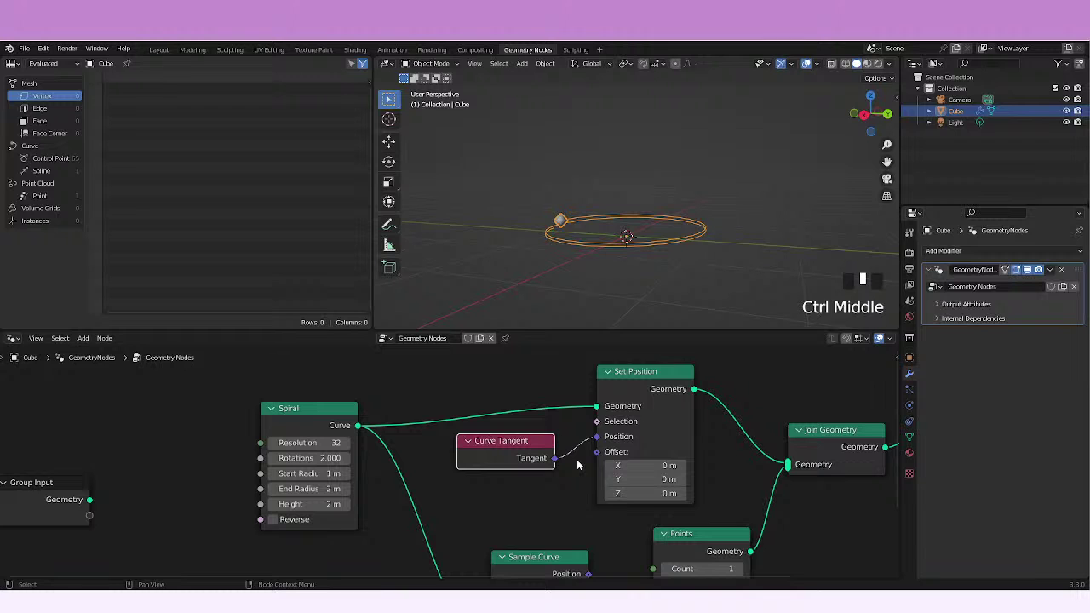
Step: Detach the Curve Tangent link from Set Position to compare the curve shapes, and link it back to Position
drag(597, 437, 576, 421)
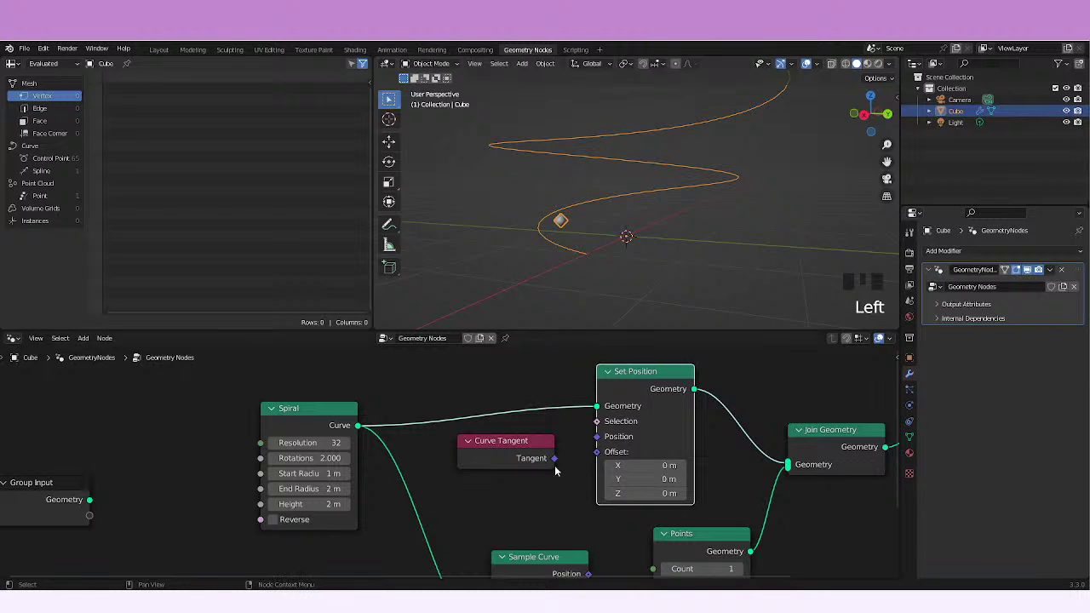
drag(555, 458, 597, 437)
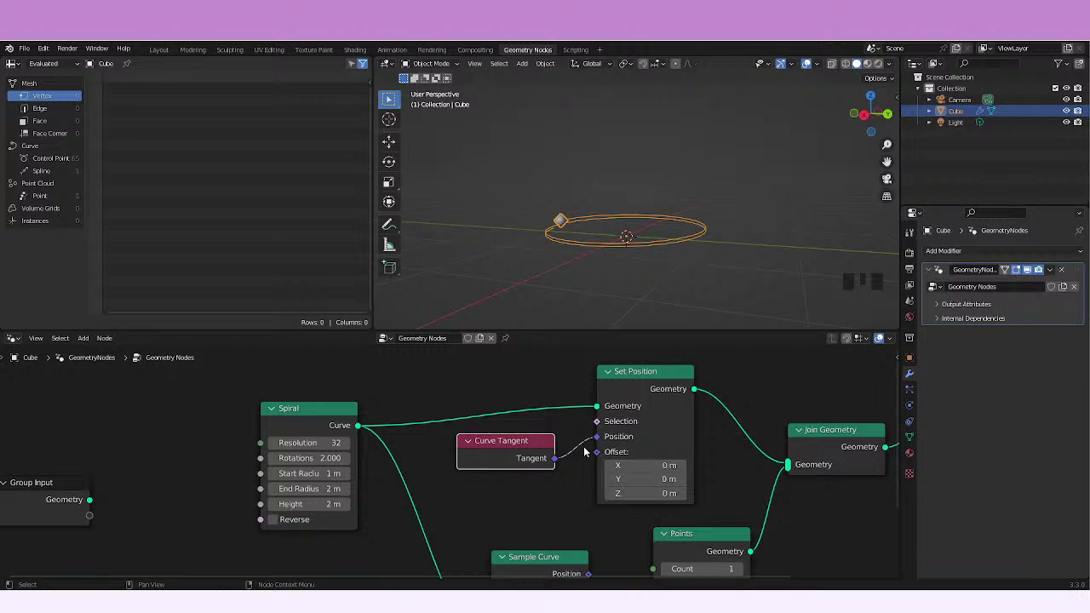
middle_drag(597, 467, 630, 481)
drag(554, 458, 544, 473)
middle_drag(608, 520, 504, 524)
middle_drag(634, 264, 681, 319)
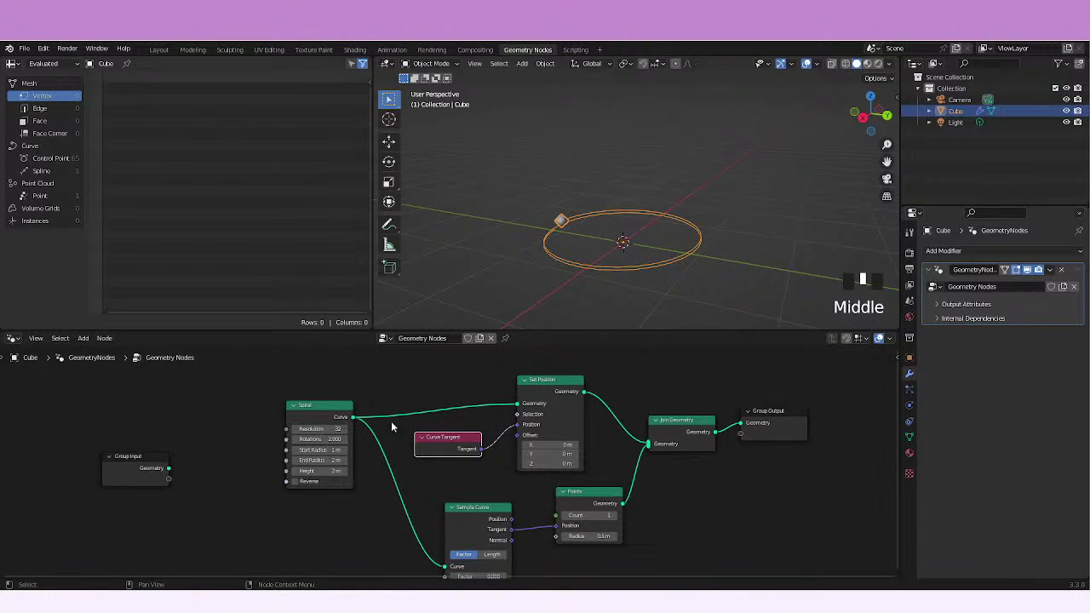
Step: Try sweeping the Sample Curve's Factor up to 1.000, and restore it to 0.000
middle_drag(530, 509, 496, 430)
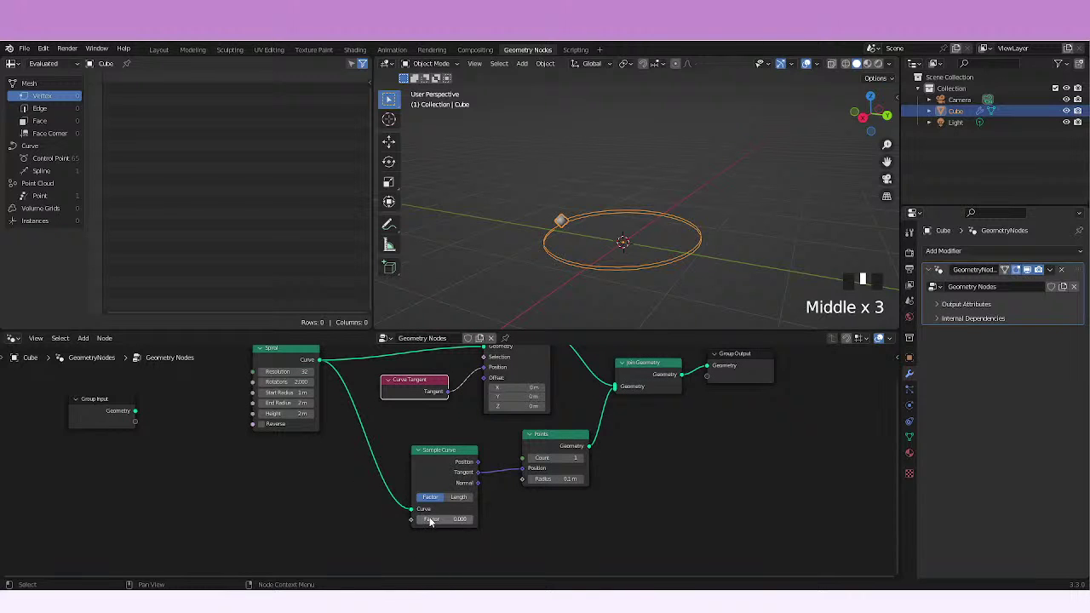
click(431, 521)
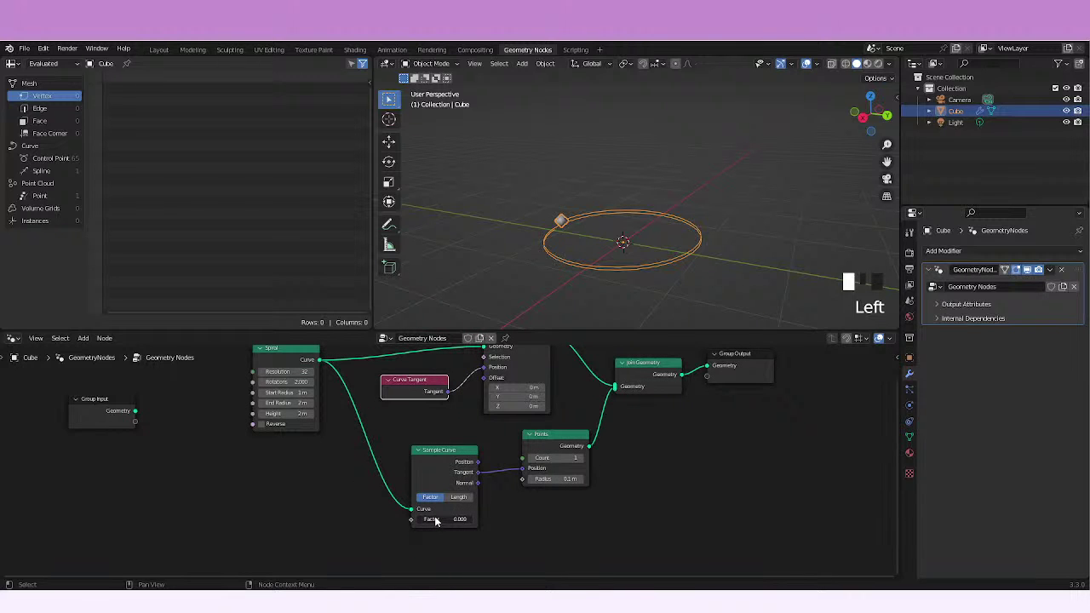
drag(435, 521, 498, 525)
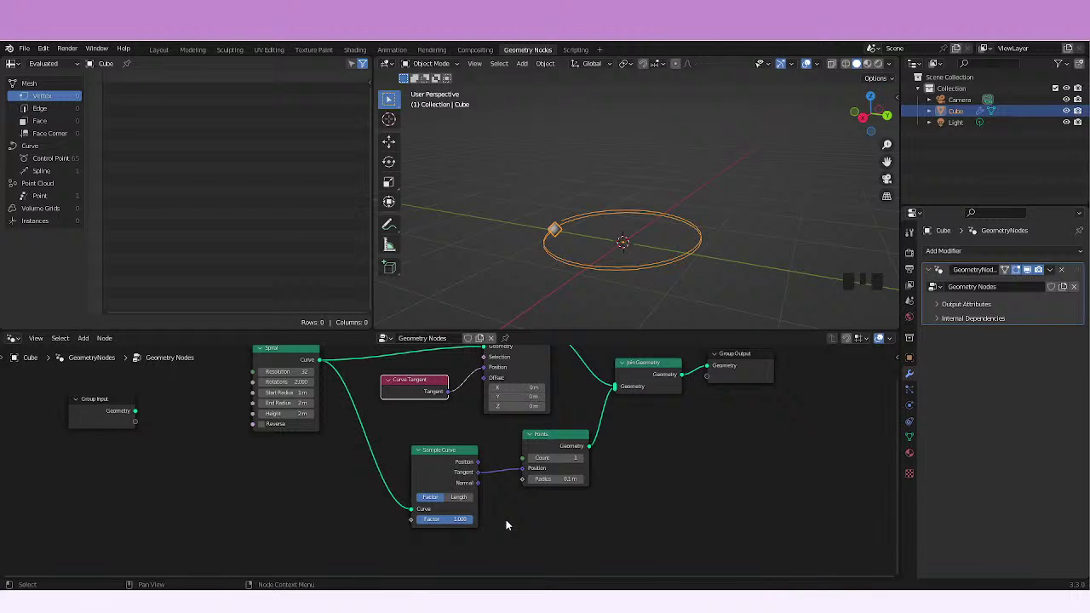
key(Escape)
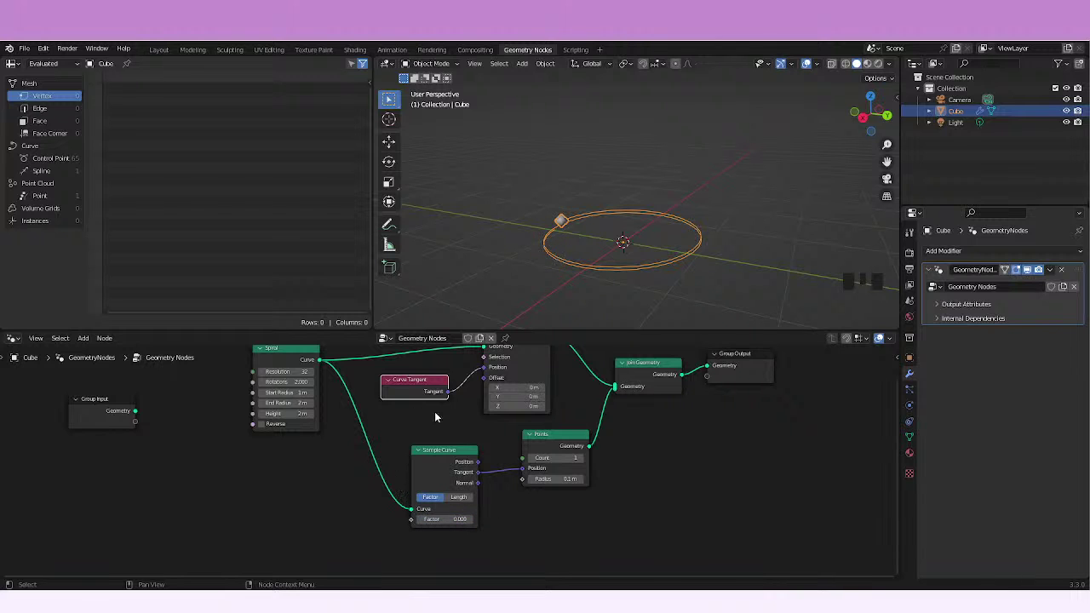
middle_drag(434, 416, 451, 476)
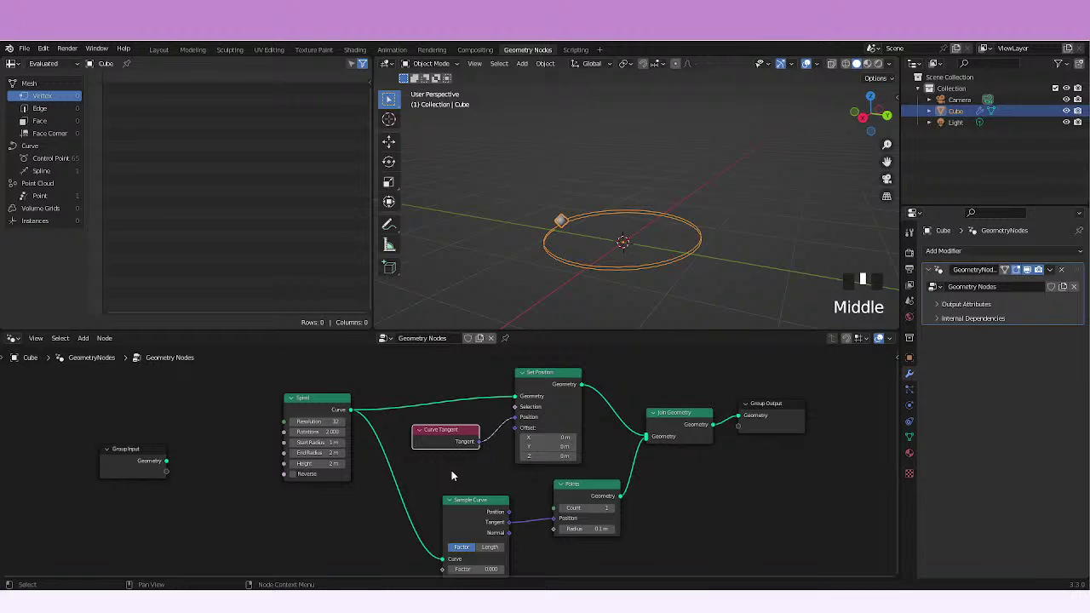
click(452, 475)
drag(530, 420, 481, 443)
mouse_move(483, 438)
middle_down()
mouse_move(461, 441)
mouse_move(471, 433)
middle_up()
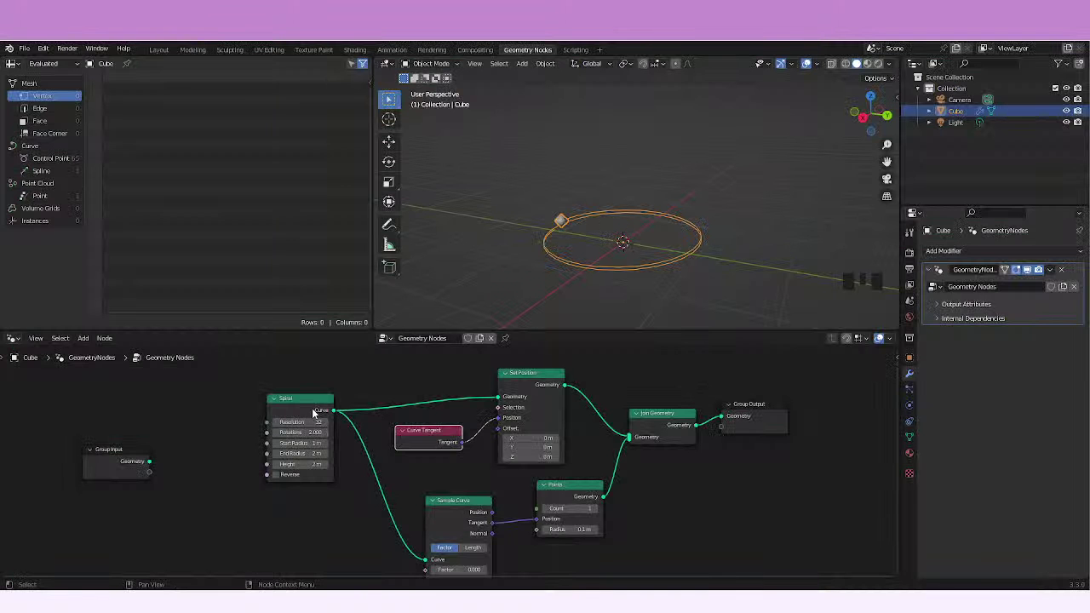
Step: Show the curve's control points in the spreadsheet and reduce the Spiral's Resolution to 7
click(304, 414)
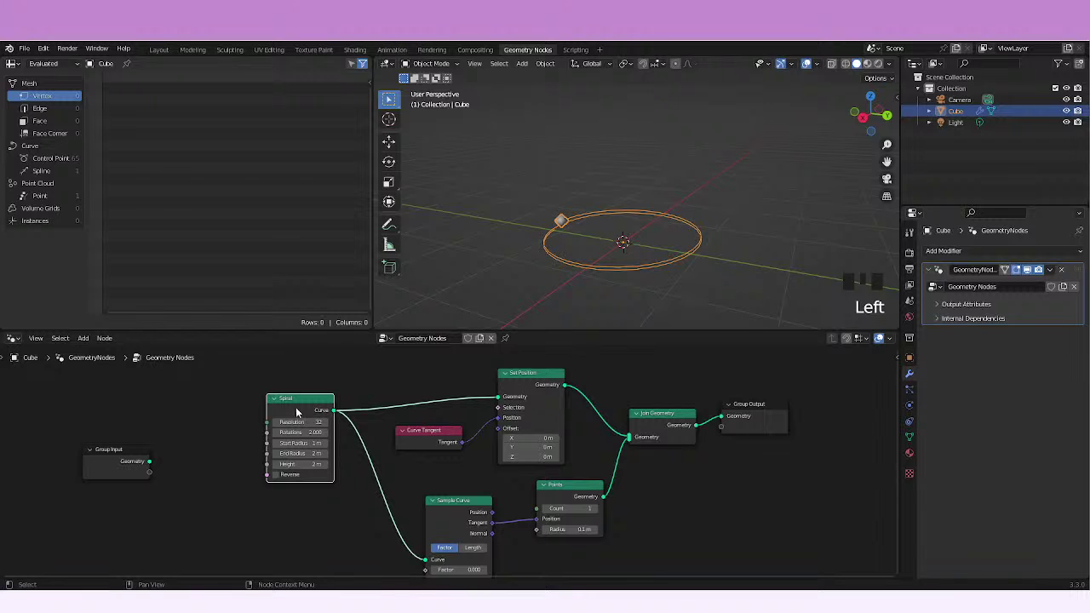
click(53, 158)
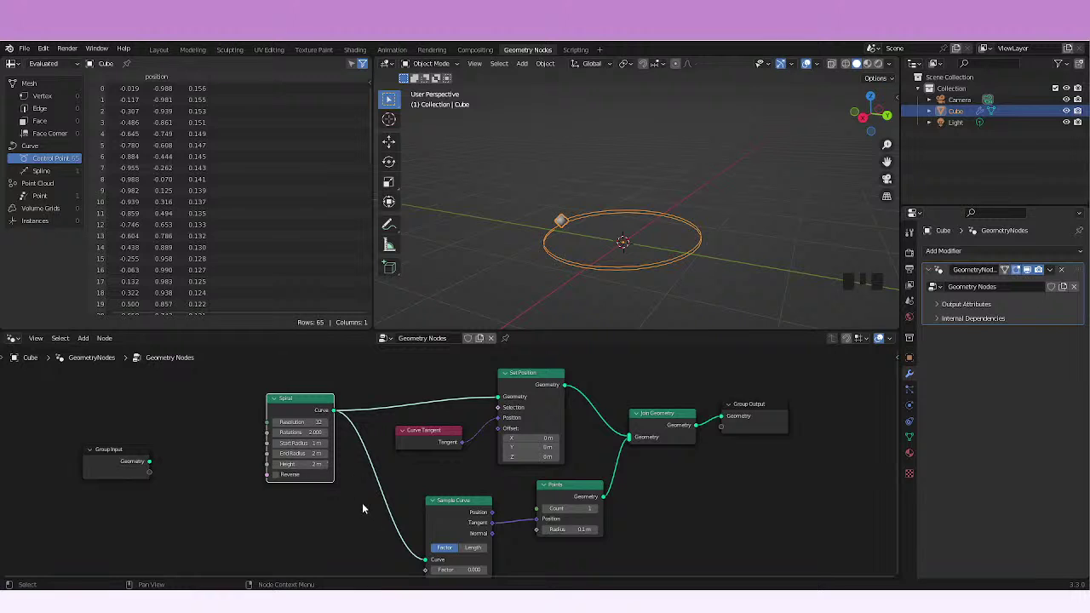
shift+middle_drag(362, 509, 401, 477)
click(275, 424)
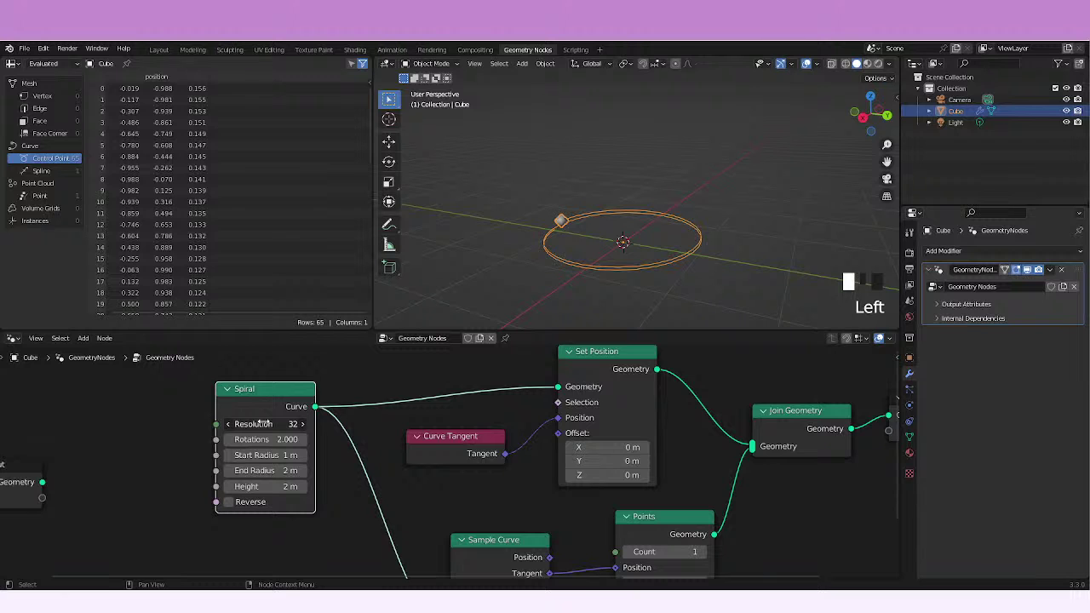
drag(264, 423, 230, 424)
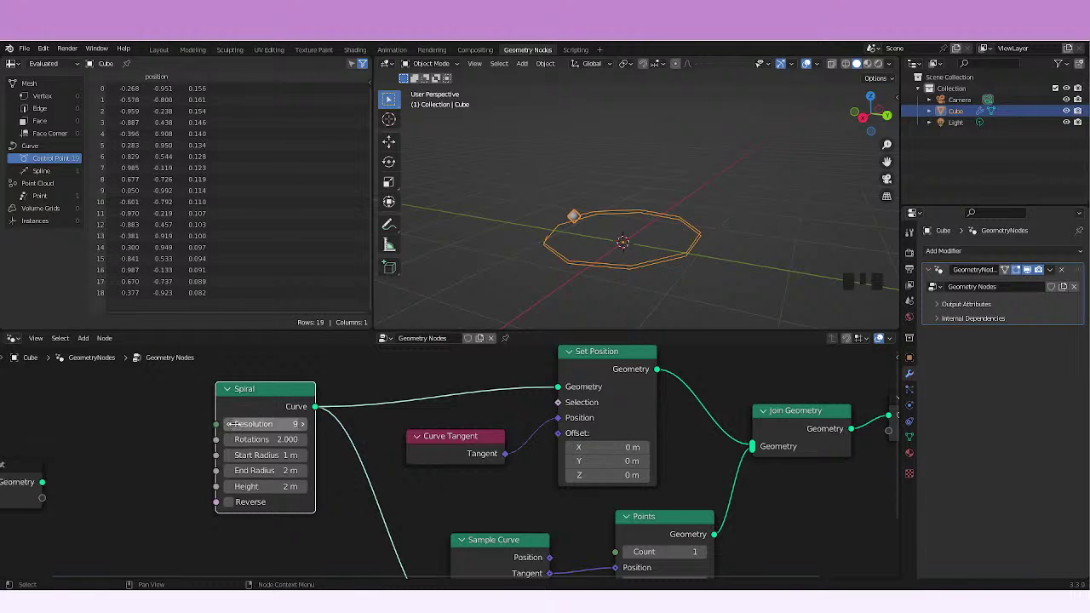
click(228, 424)
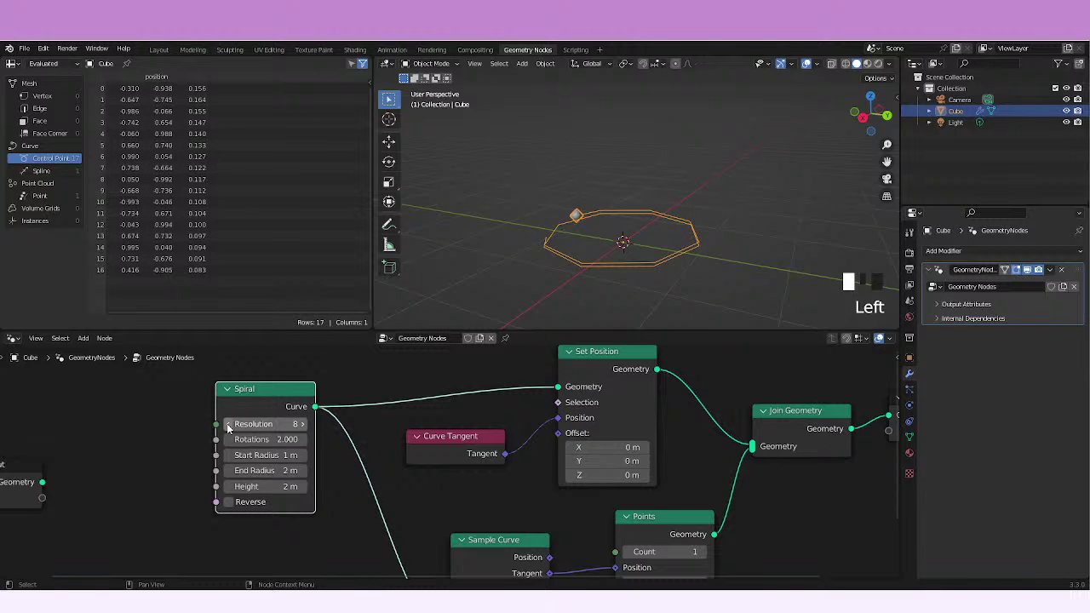
click(228, 424)
Step: Try Sample Curve Factor values such as 0.108 and 0.342 while watching the point from another view angle
middle_drag(445, 477, 441, 438)
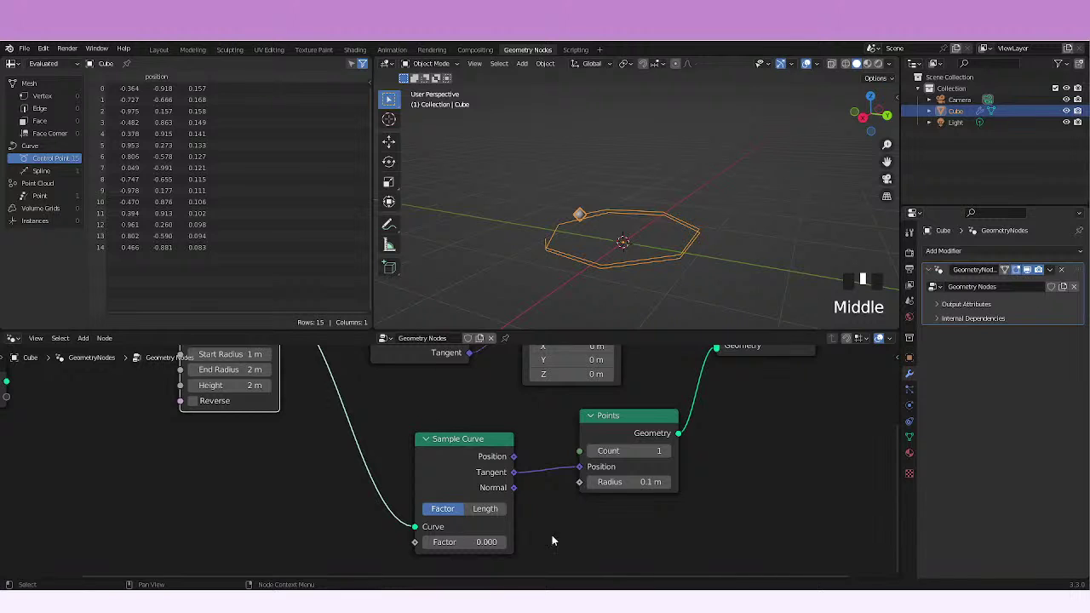
middle_drag(552, 540, 513, 511)
drag(401, 523, 416, 525)
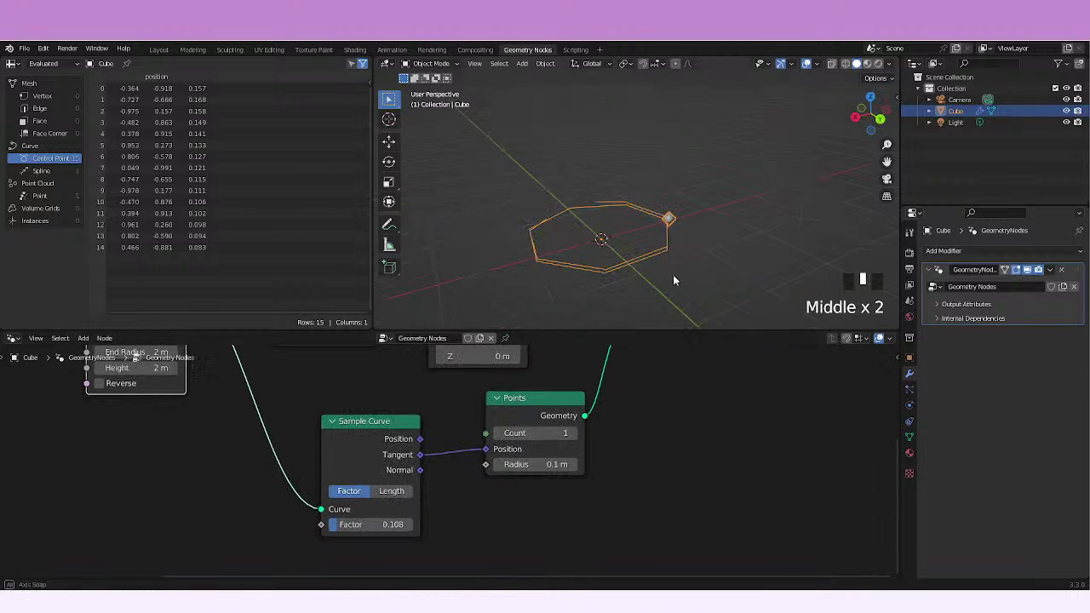
middle_drag(672, 275, 658, 279)
mouse_move(341, 527)
mouse_down()
mouse_move(313, 525)
mouse_move(357, 533)
mouse_up()
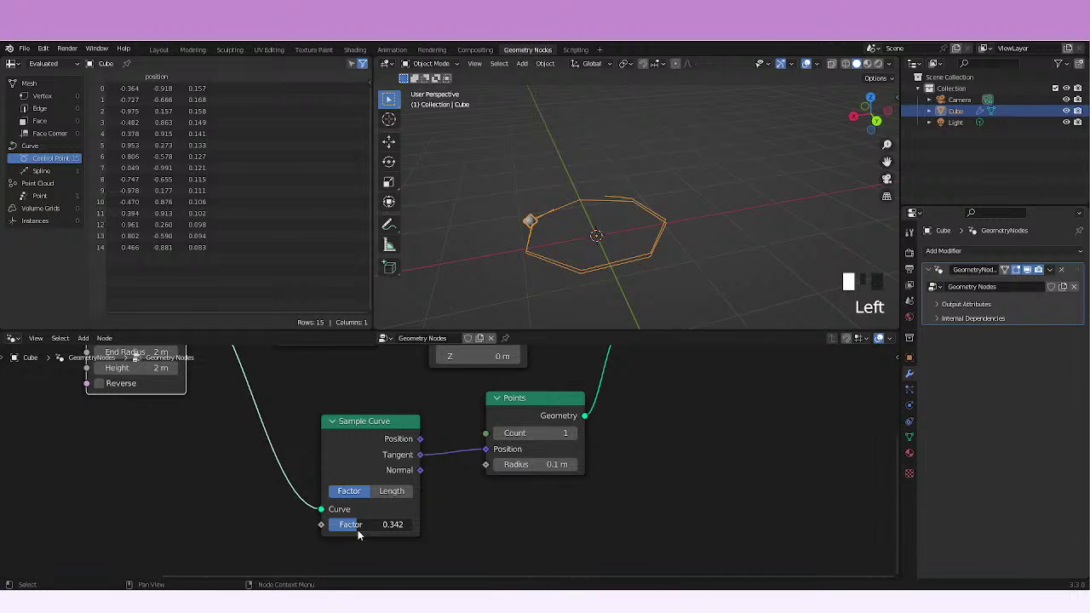
right_click(358, 531)
Step: Link the Curve Tangent's output to the Points node's Position input and try varying the Sample Curve's Factor
middle_drag(458, 509, 565, 584)
middle_drag(586, 476, 691, 452)
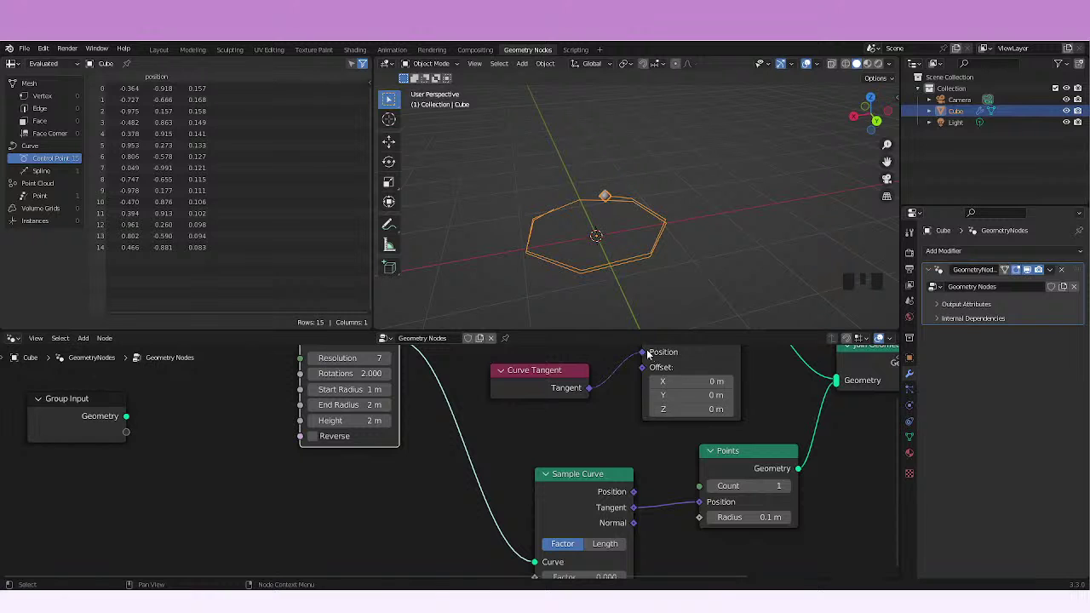
click(589, 390)
click(590, 390)
drag(591, 390, 704, 502)
middle_drag(704, 502, 713, 449)
drag(573, 525, 545, 525)
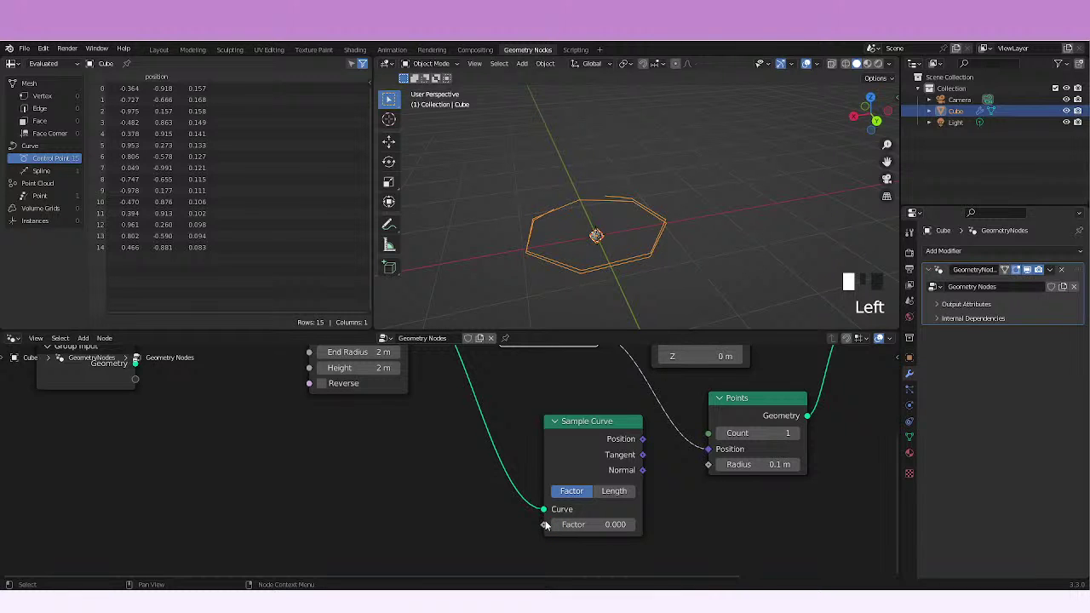
Step: Disconnect the Points node's Position input and link the Sample Curve's Tangent output to it instead
middle_drag(545, 525, 533, 579)
drag(696, 505, 647, 511)
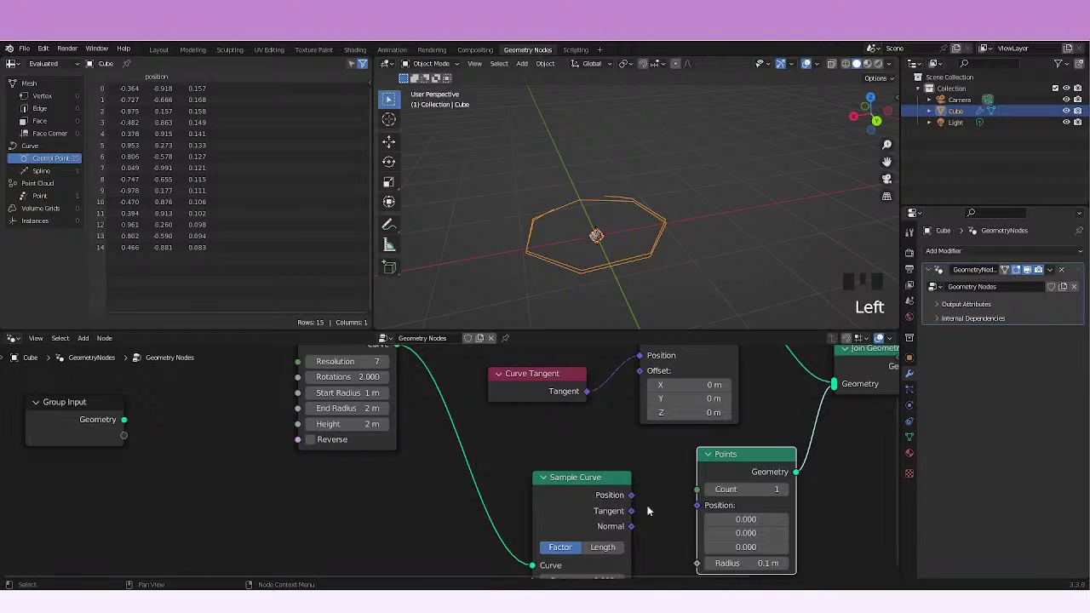
click(632, 511)
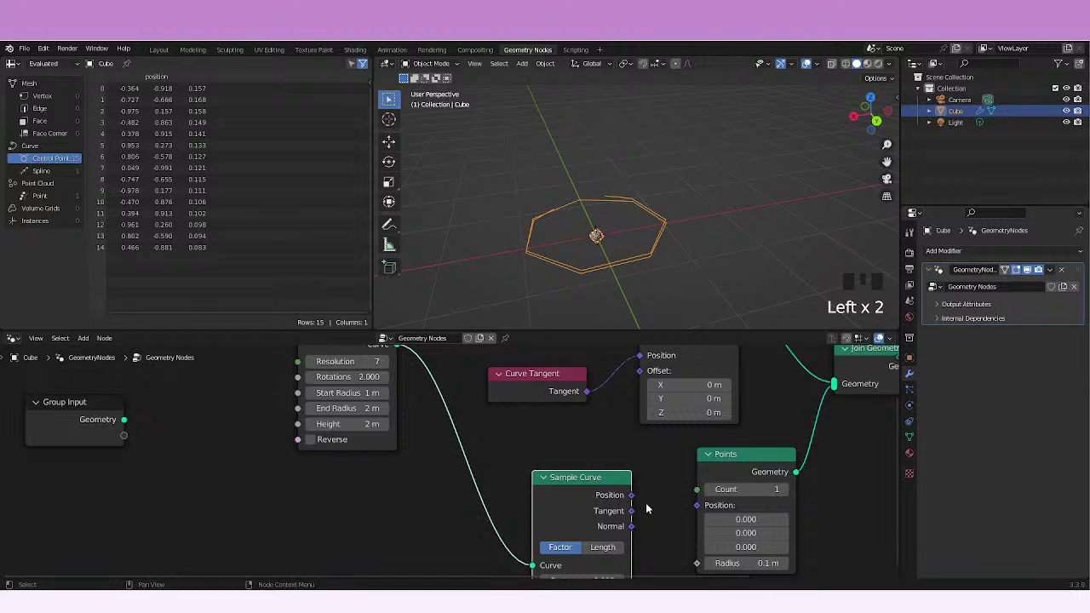
middle_drag(647, 509, 652, 488)
drag(636, 490, 702, 485)
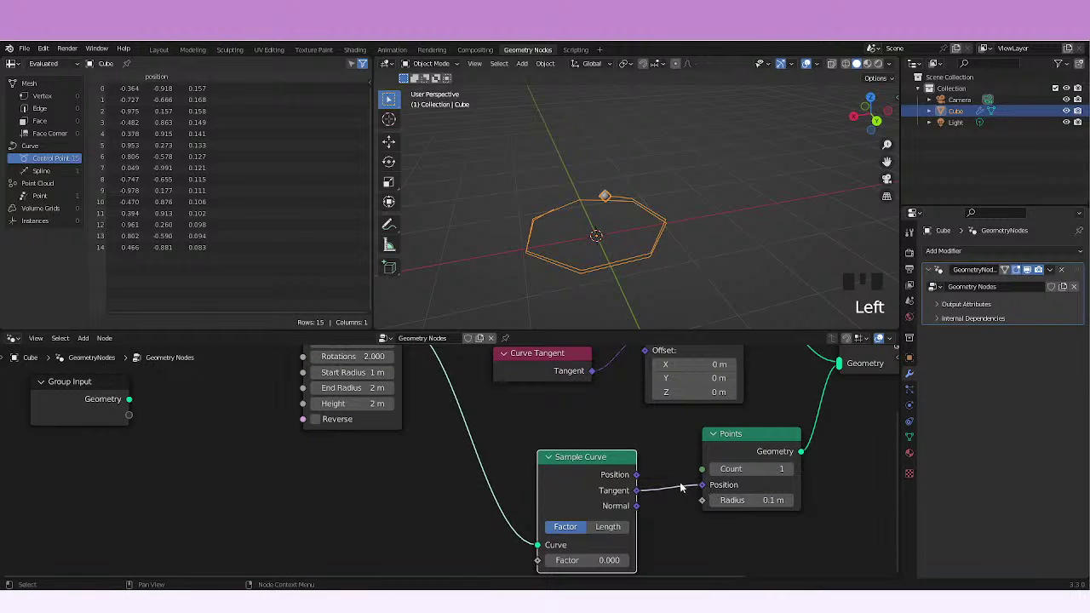
middle_drag(652, 509, 692, 567)
middle_drag(612, 485, 670, 441)
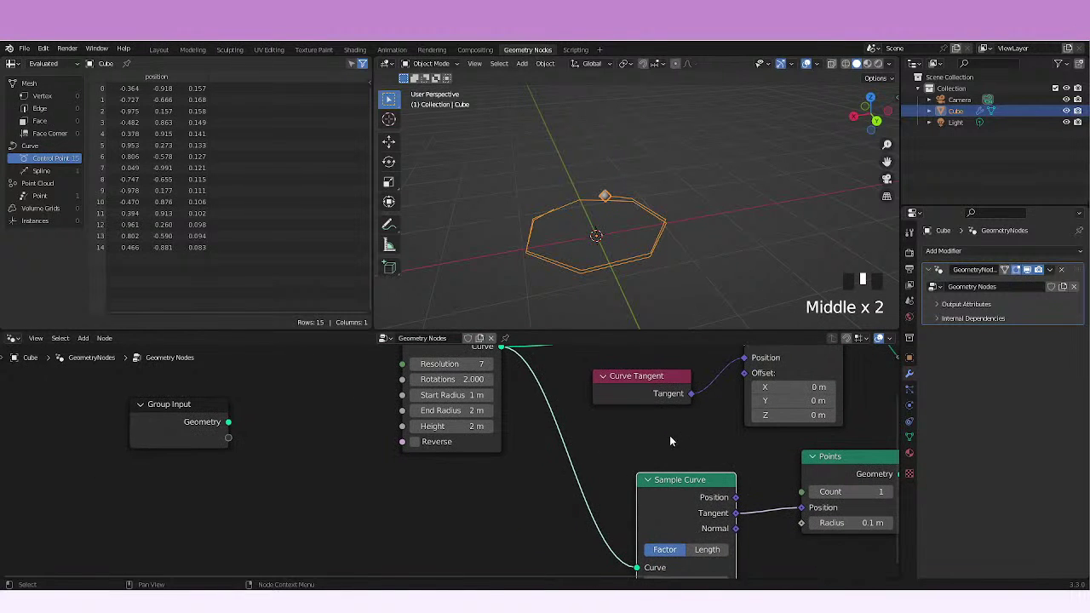
middle_drag(602, 201, 591, 239)
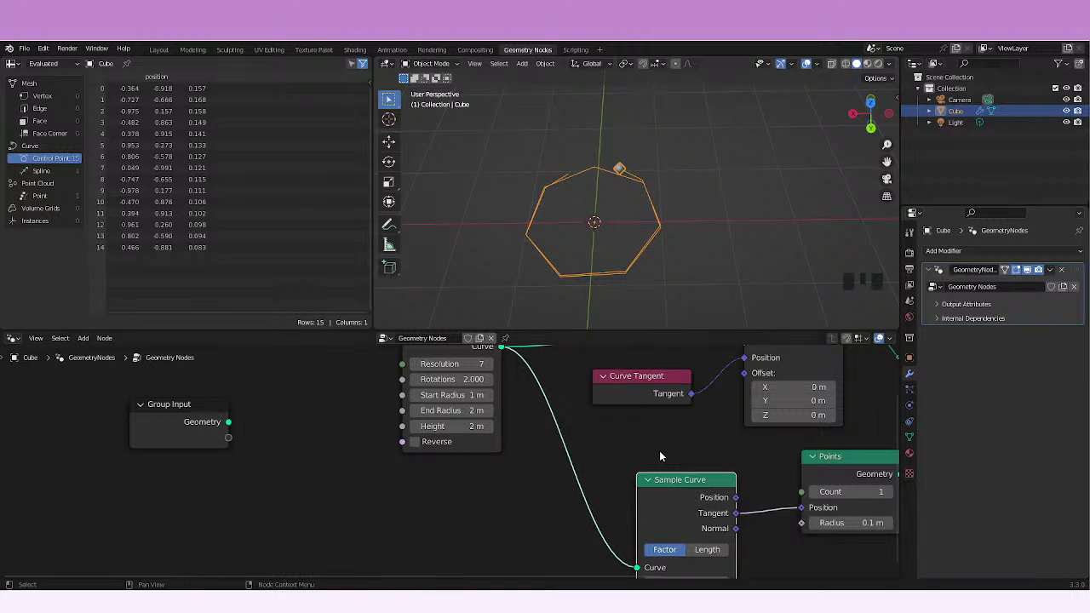
middle_drag(659, 451, 511, 518)
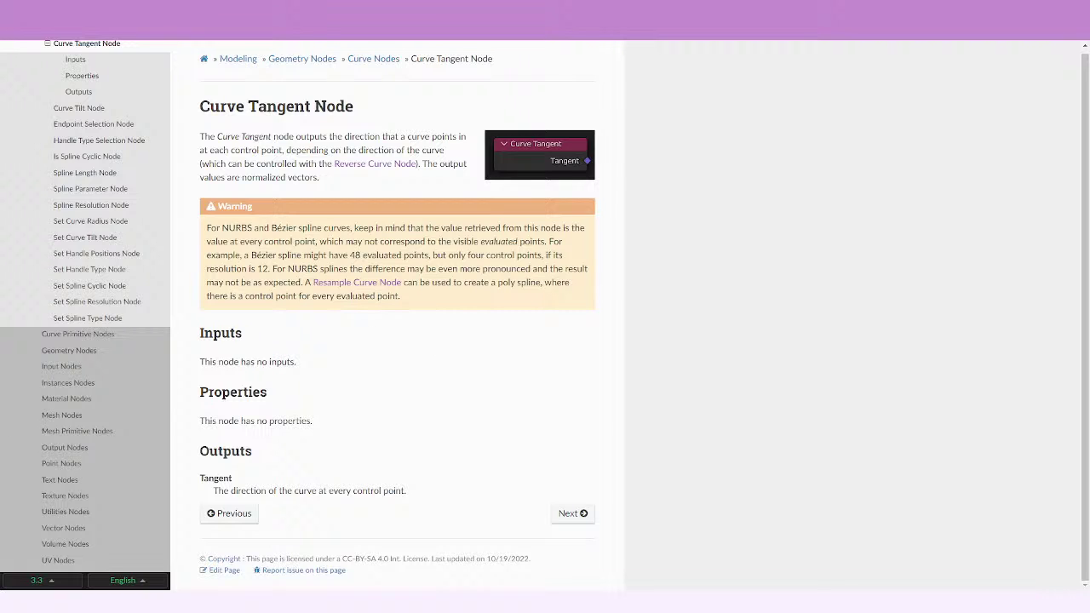
Step: Examine the inputs and the Tangent output description on the Curve Tangent Node manual page, and switch back to Blender
drag(213, 361, 312, 364)
right_click(312, 364)
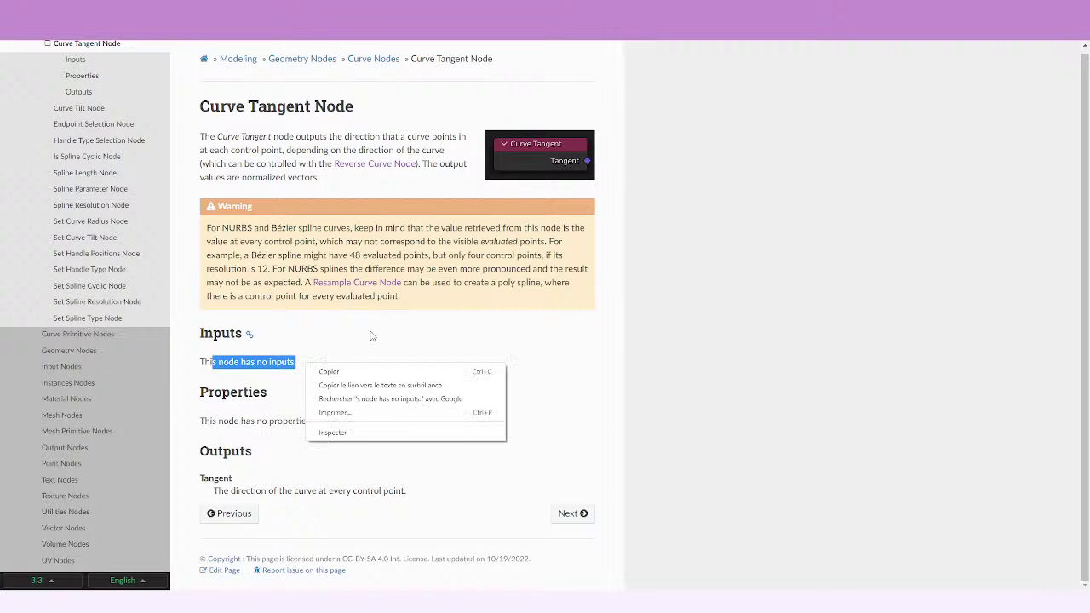
click(474, 296)
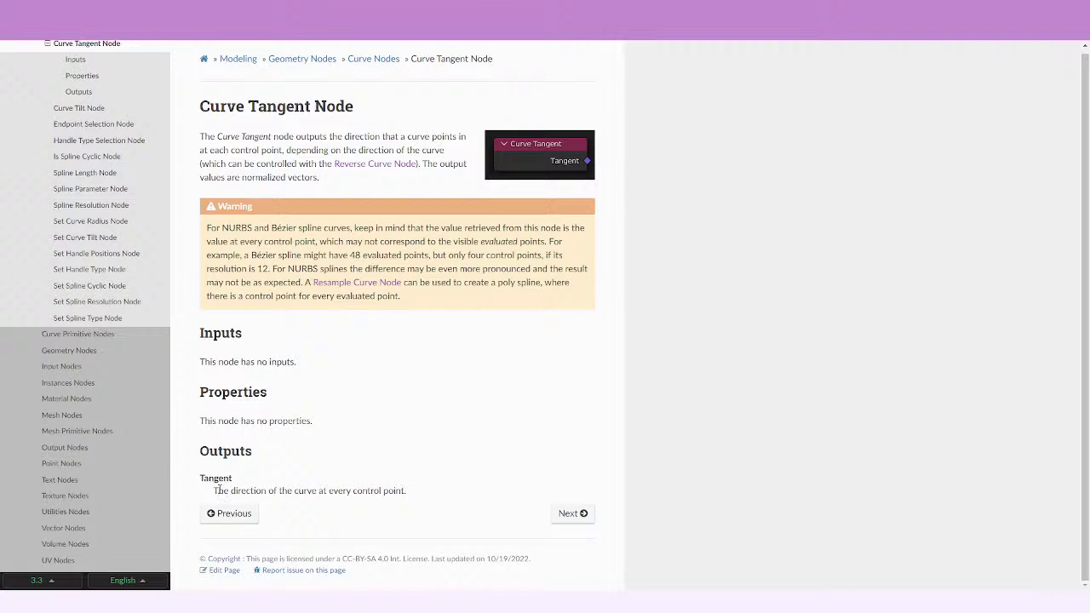
drag(218, 490, 383, 491)
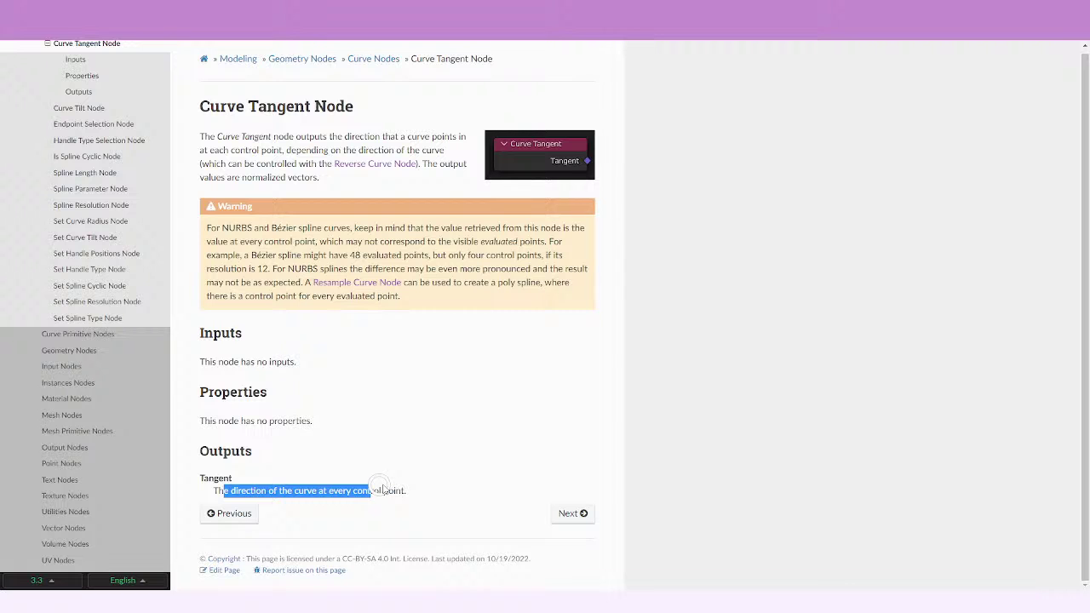
click(379, 482)
drag(350, 491, 409, 492)
right_click(413, 496)
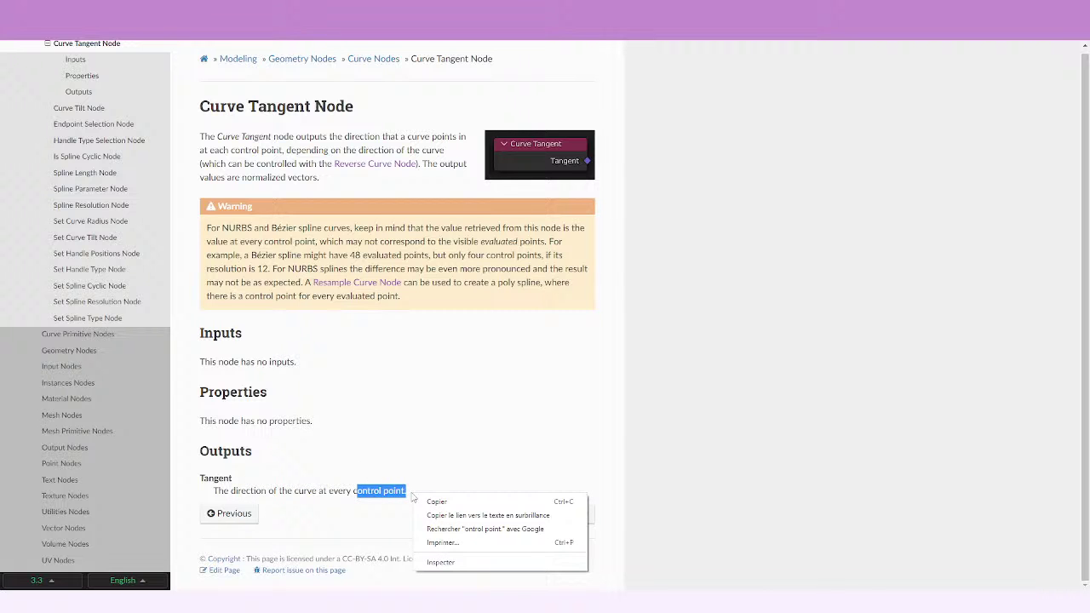
click(413, 493)
key(alt+Tab)
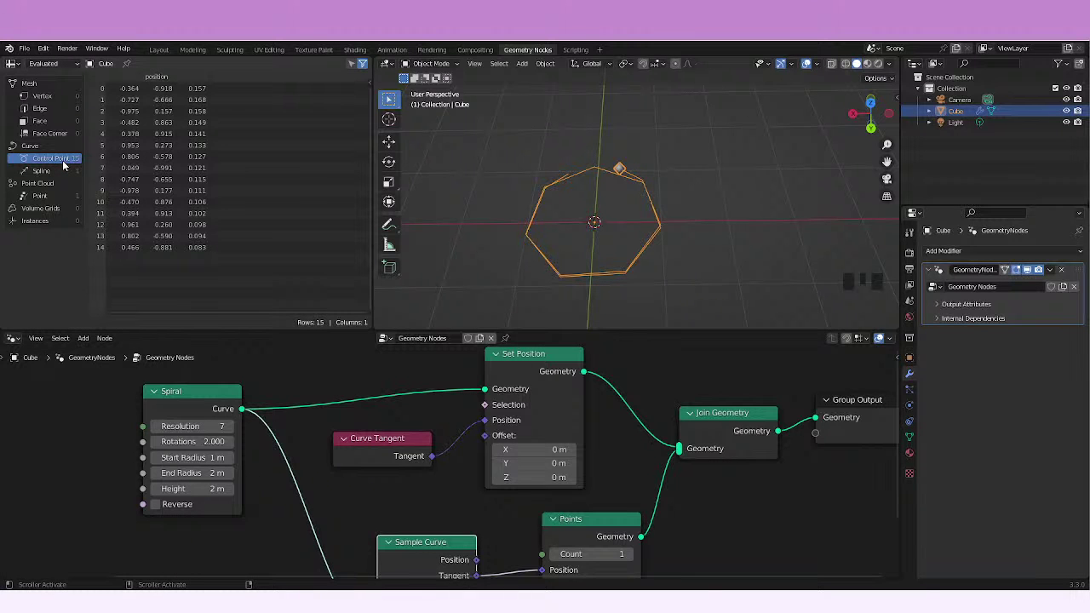
Step: Delete the Spiral node and add a Bezier Segment node in its place
middle_drag(459, 475, 673, 438)
middle_drag(607, 446, 615, 485)
click(410, 413)
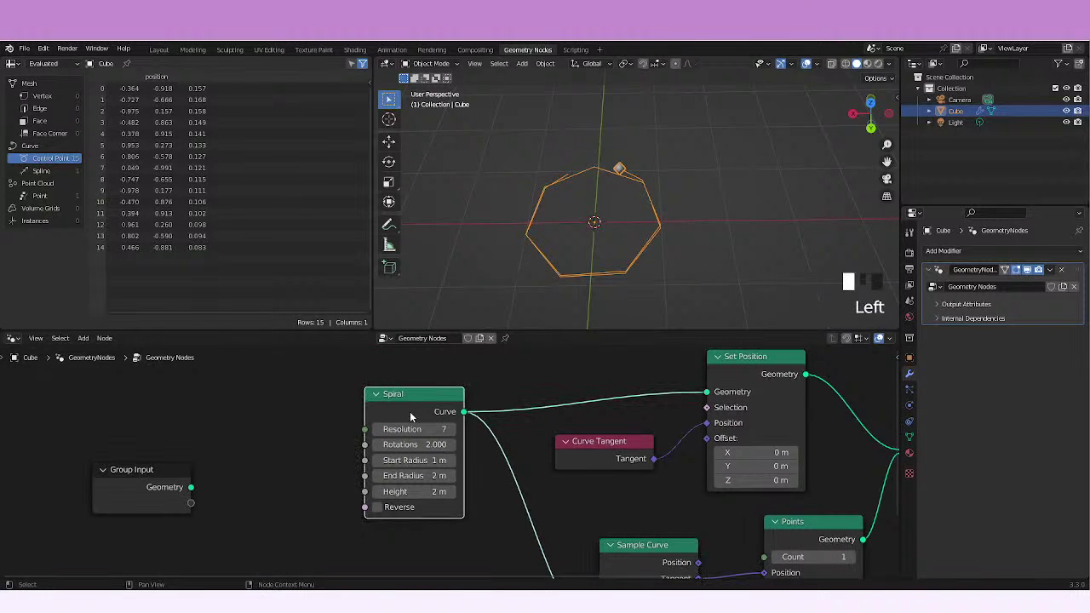
middle_drag(443, 408, 394, 412)
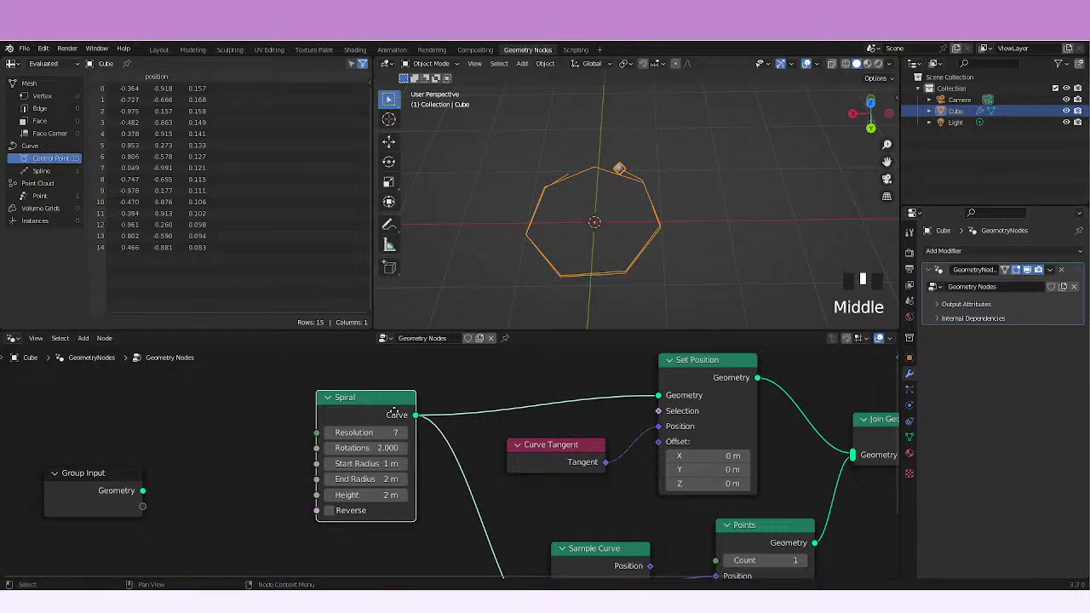
key(x)
key(shift+a)
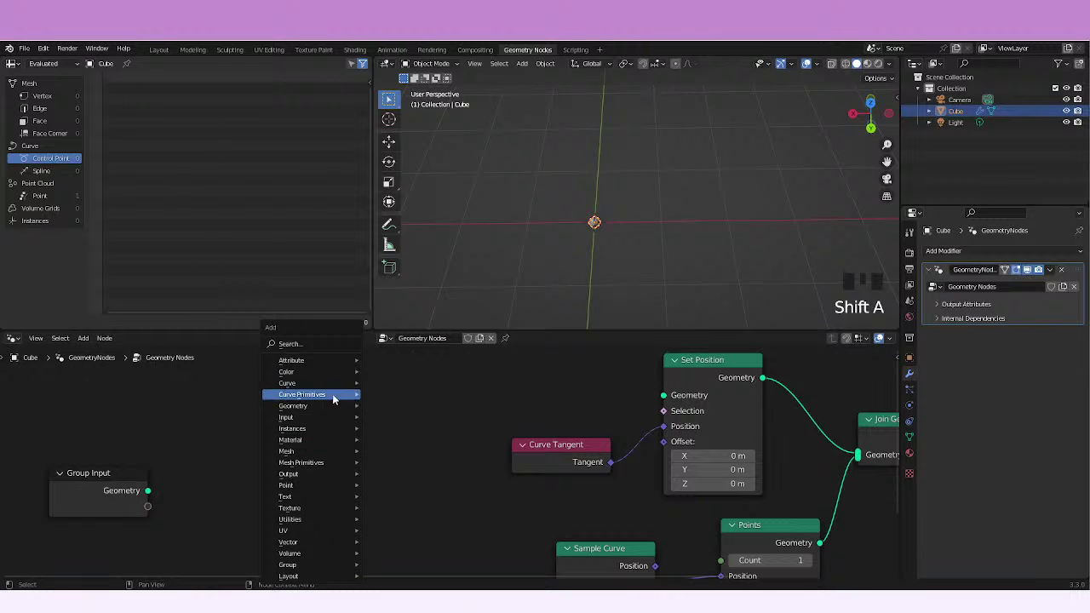
mouse_move(327, 407)
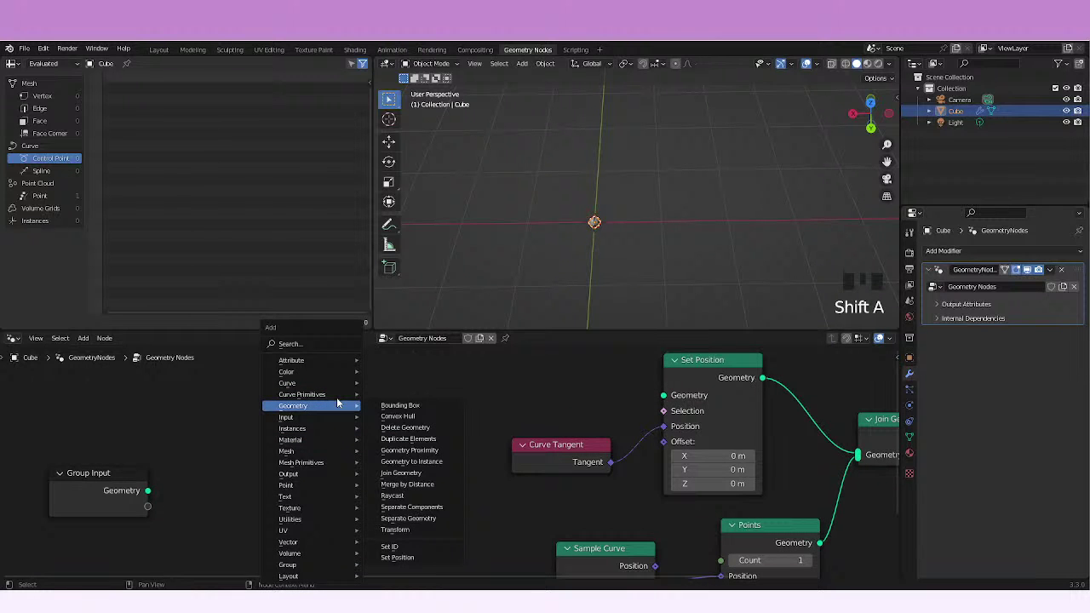
click(401, 393)
click(417, 409)
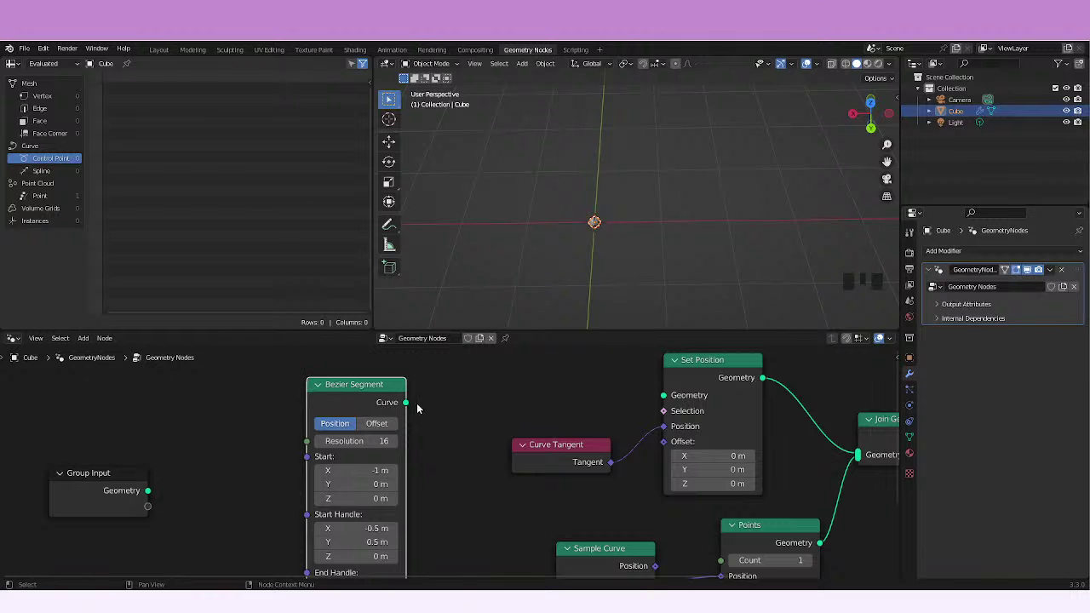
Step: Link the Bezier Segment's Curve output to Set Position's Geometry input and to the Sample Curve's Curve input
drag(406, 403, 663, 395)
middle_drag(596, 426, 454, 401)
drag(434, 364, 464, 392)
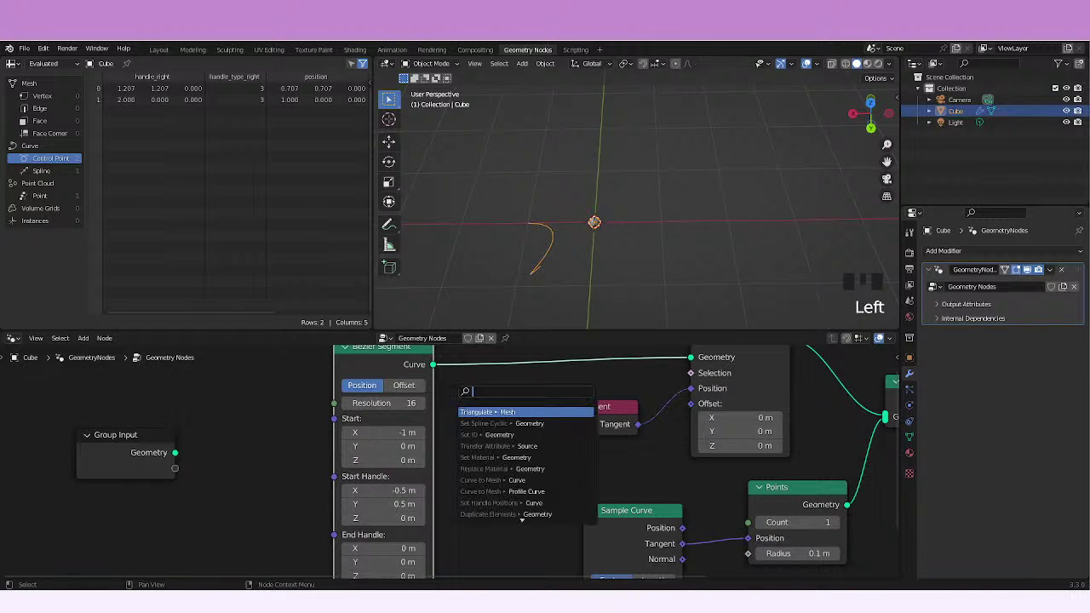
click(440, 389)
middle_drag(477, 396, 496, 372)
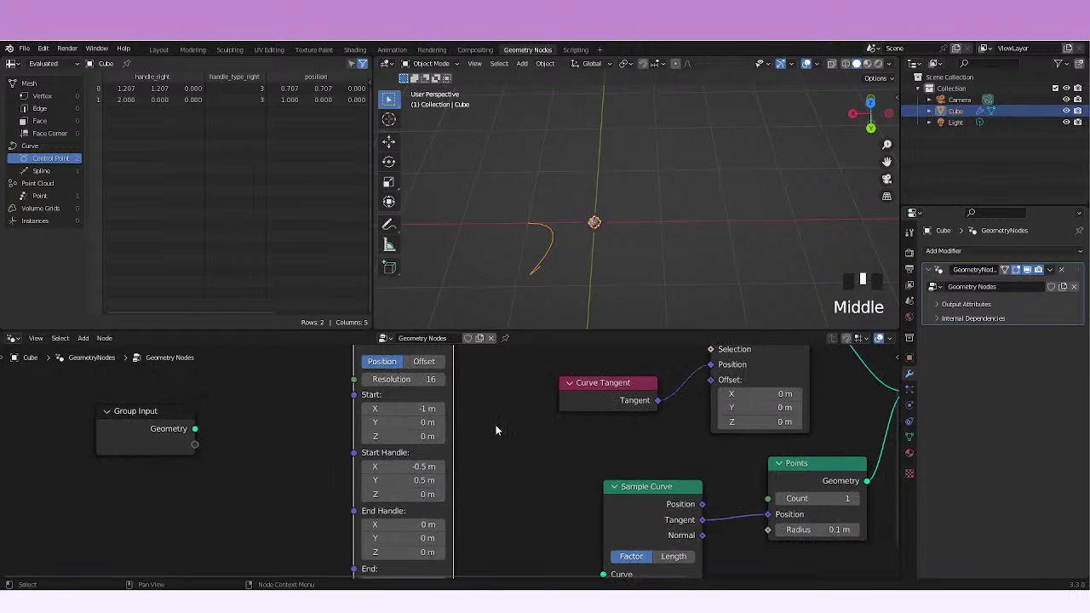
shift+middle_drag(496, 430, 492, 432)
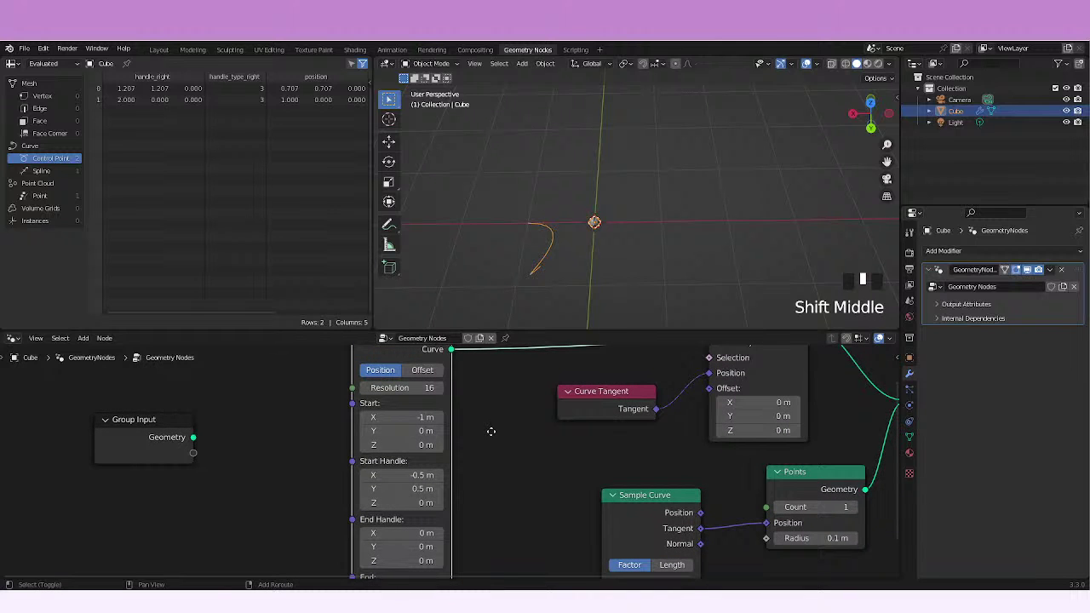
scroll(491, 432, down, 2)
drag(447, 383, 552, 546)
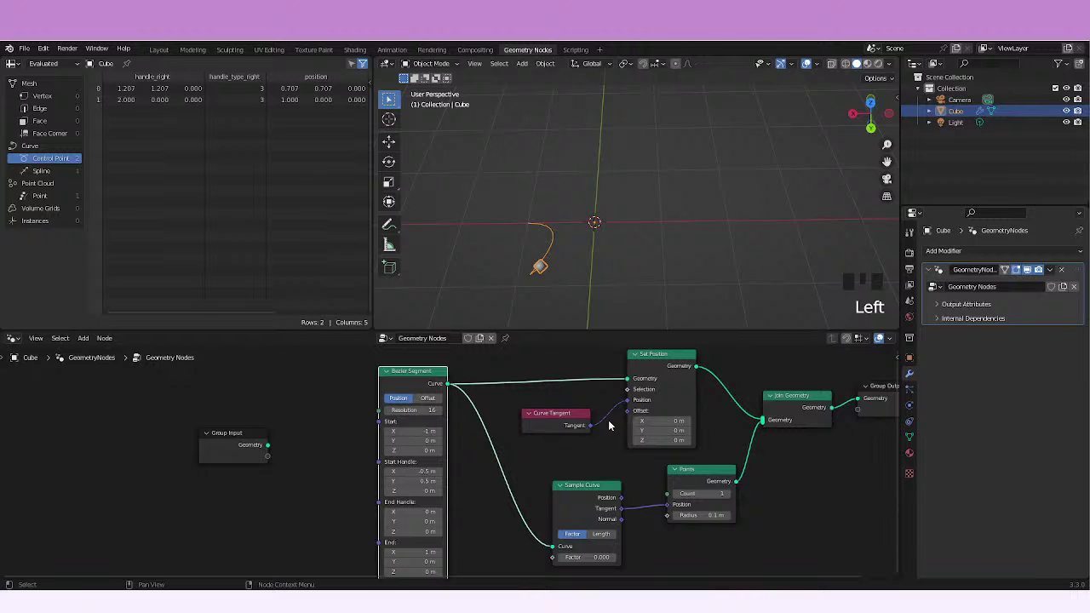
Step: Sweep the Sample Curve's Factor up to 1.000 while watching the point along the curve from different view angles
middle_drag(608, 425, 573, 467)
middle_drag(587, 255, 679, 299)
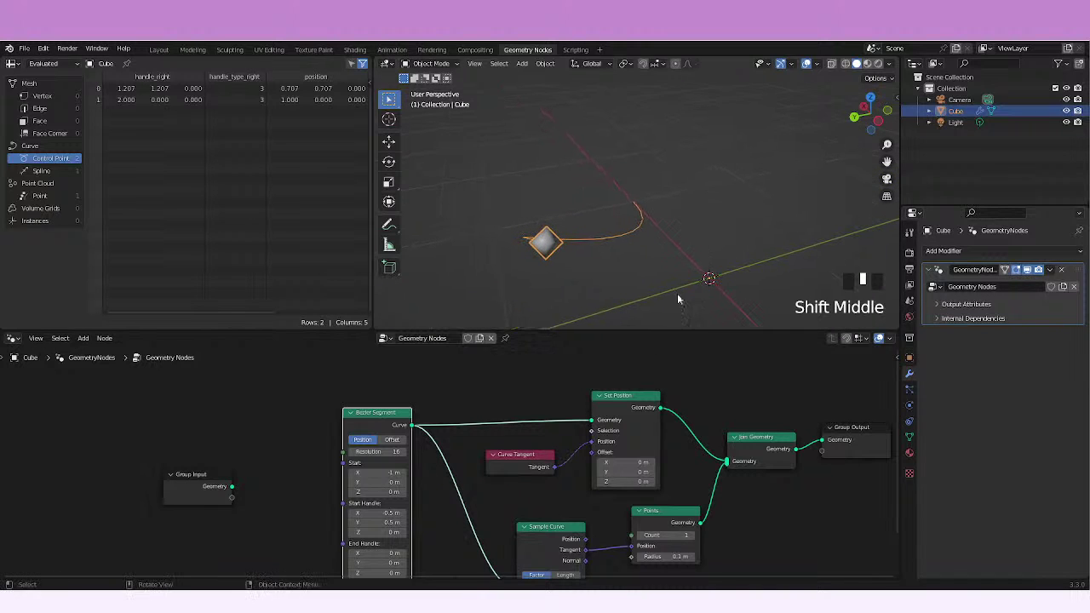
middle_drag(588, 488, 566, 416)
mouse_move(529, 527)
mouse_down()
mouse_move(615, 528)
mouse_move(514, 532)
mouse_up()
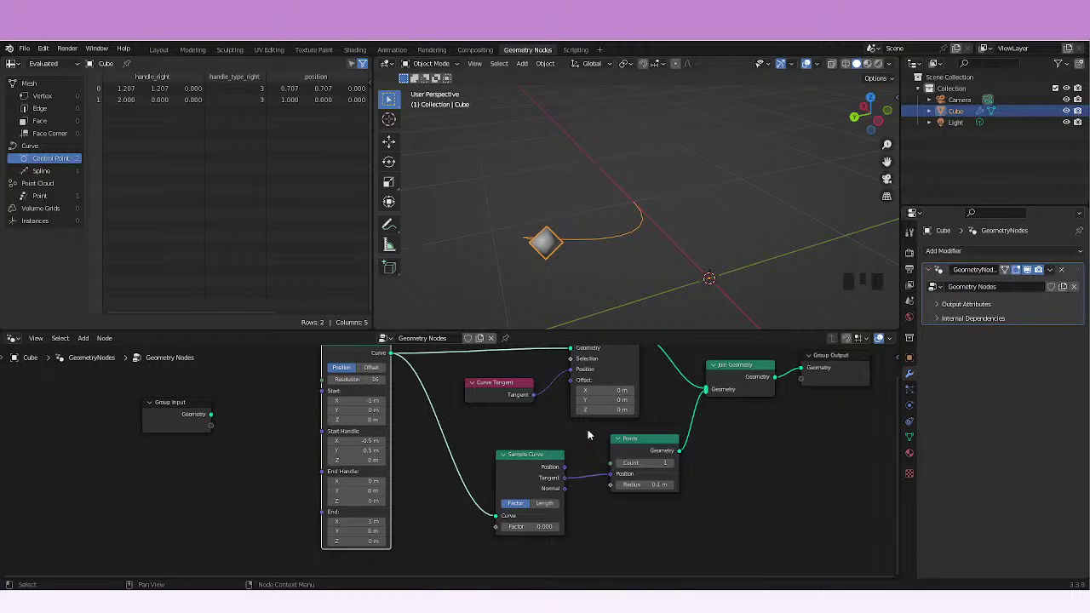
shift+middle_drag(630, 195, 650, 328)
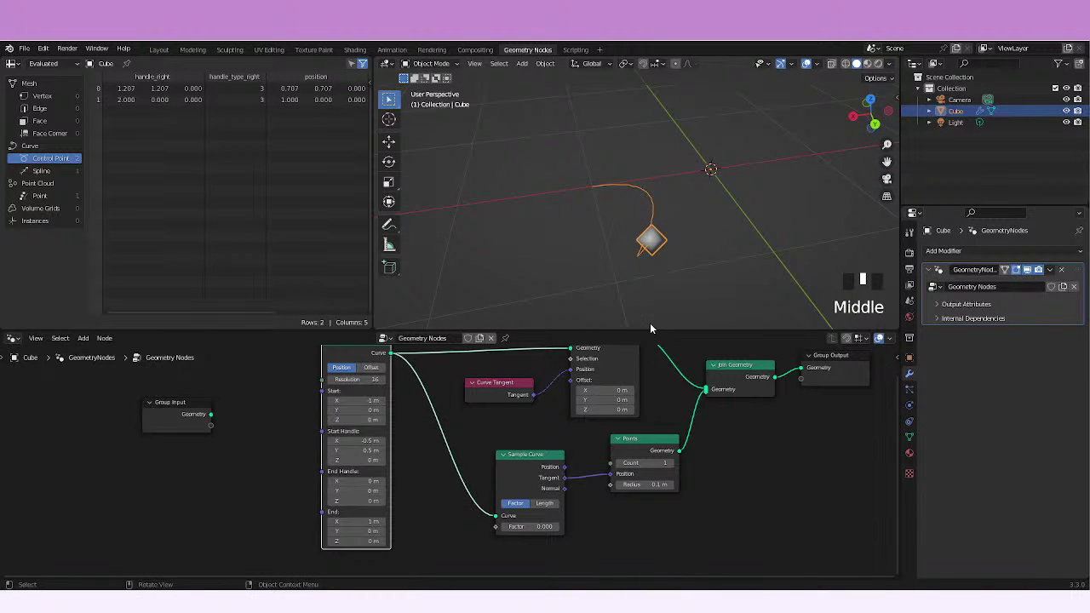
drag(522, 526, 606, 535)
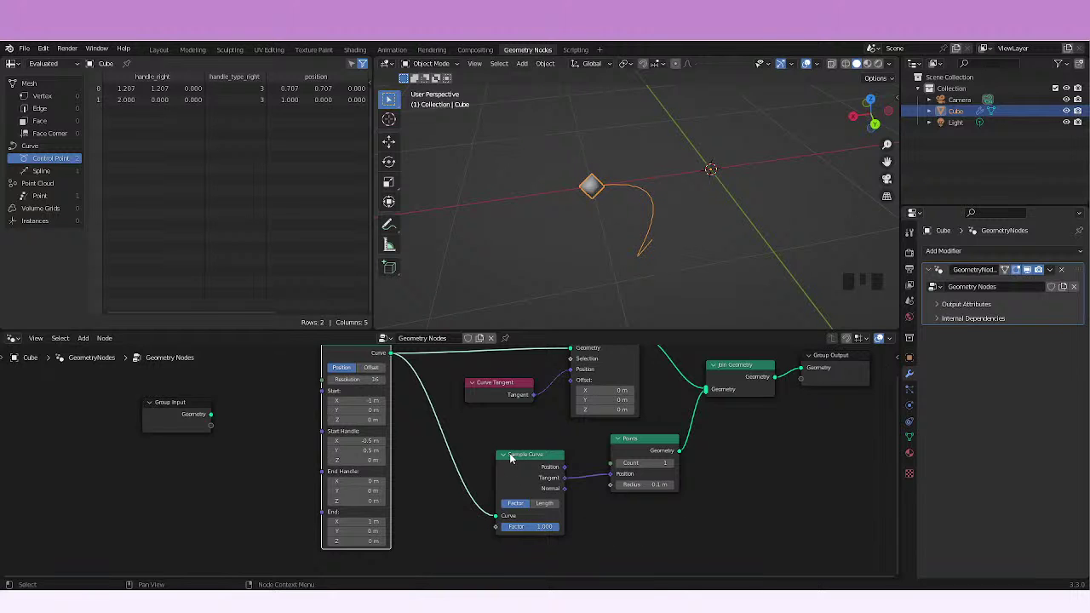
Step: Try unlinking Curve Tangent from Set Position while feeding Points from the Sample Curve's Position, and relink Curve Tangent to Set Position's Position
mouse_move(511, 457)
middle_down()
mouse_move(496, 448)
mouse_move(508, 449)
middle_up()
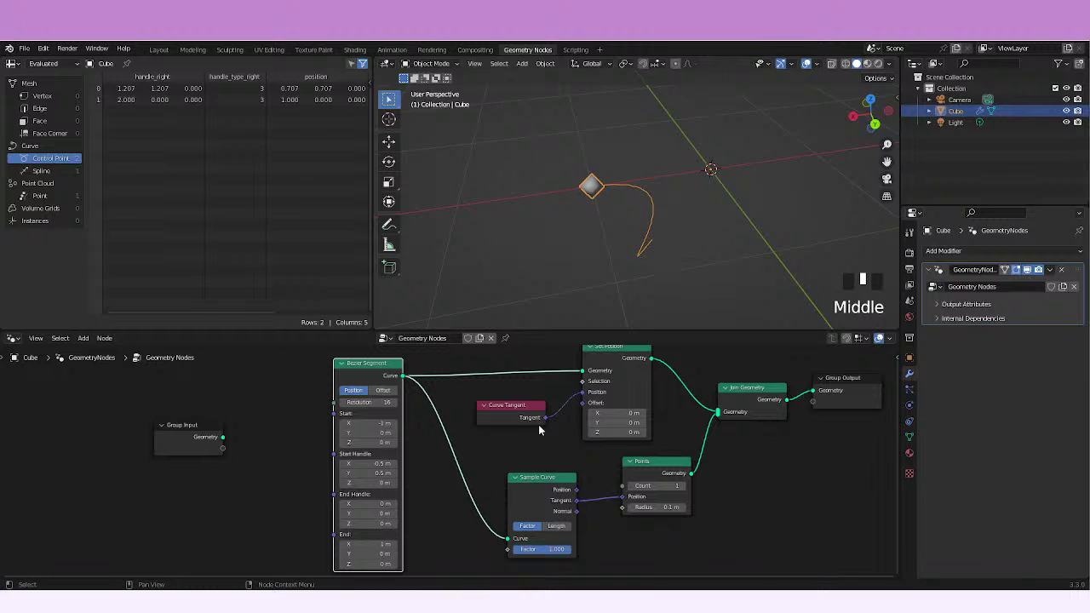
click(586, 422)
drag(583, 401, 559, 416)
middle_drag(582, 502, 592, 495)
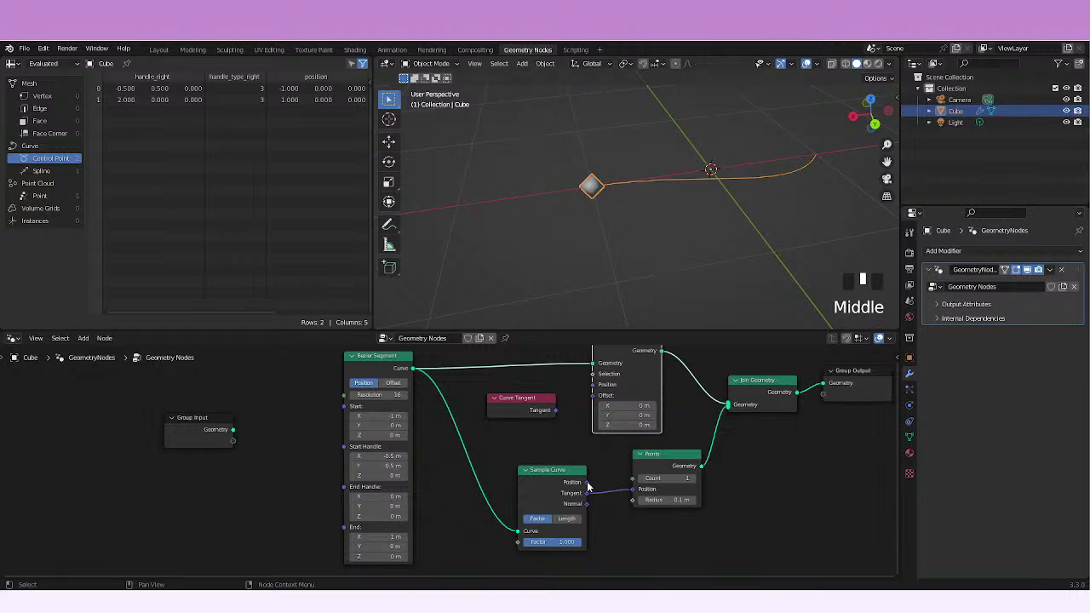
mouse_move(562, 541)
mouse_down()
mouse_move(494, 545)
mouse_move(576, 545)
mouse_up()
drag(557, 411, 594, 386)
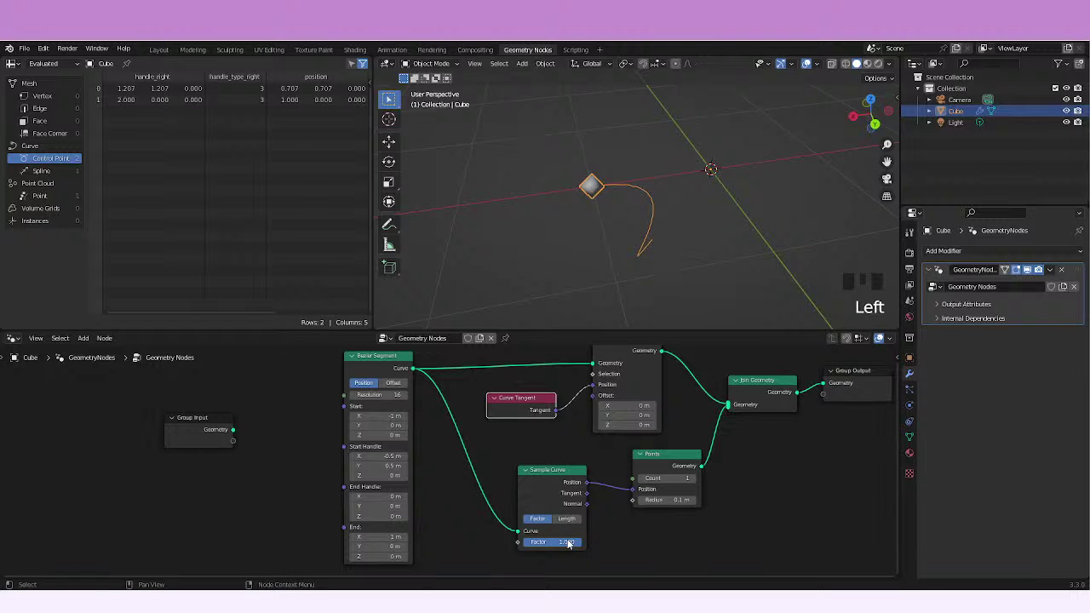
Step: Try lower Sample Curve Factor values such as 0.450 and 0.500 with its Position output driving the point
drag(568, 543, 528, 546)
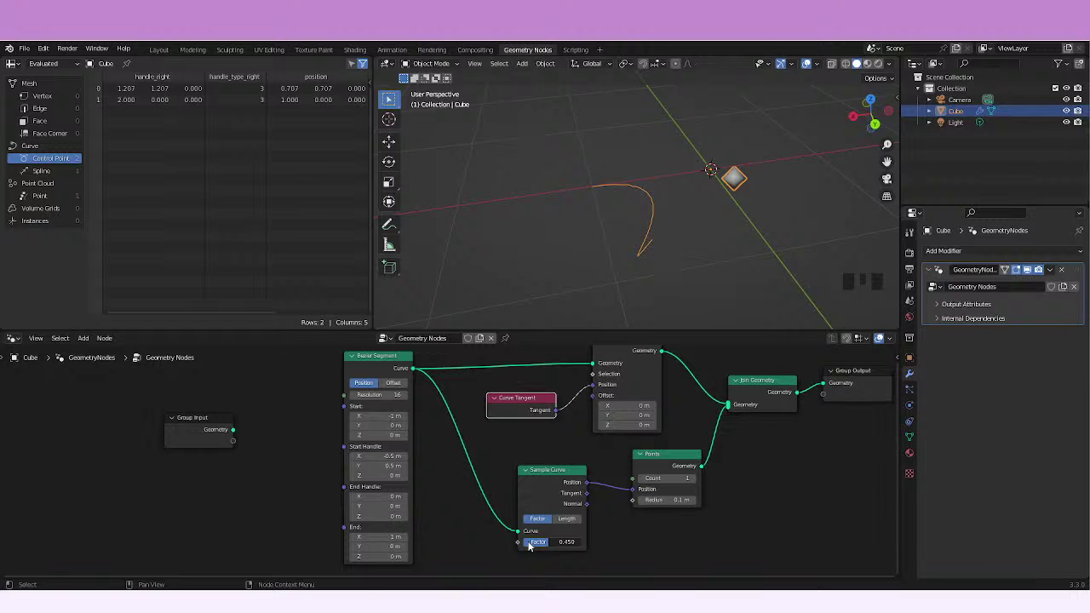
middle_drag(528, 547, 511, 503)
click(545, 450)
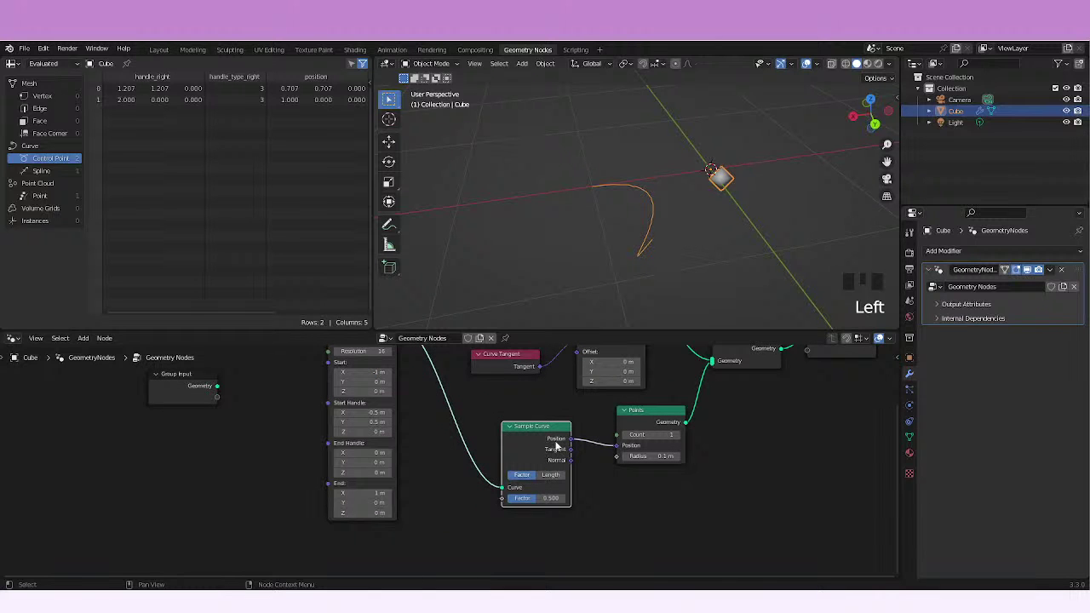
middle_drag(555, 444, 542, 483)
Step: Link the Sample Curve's Tangent output to the Points node's Position and compare the point at Factor 1.000 and 0.000
drag(579, 439, 624, 435)
drag(545, 494, 590, 490)
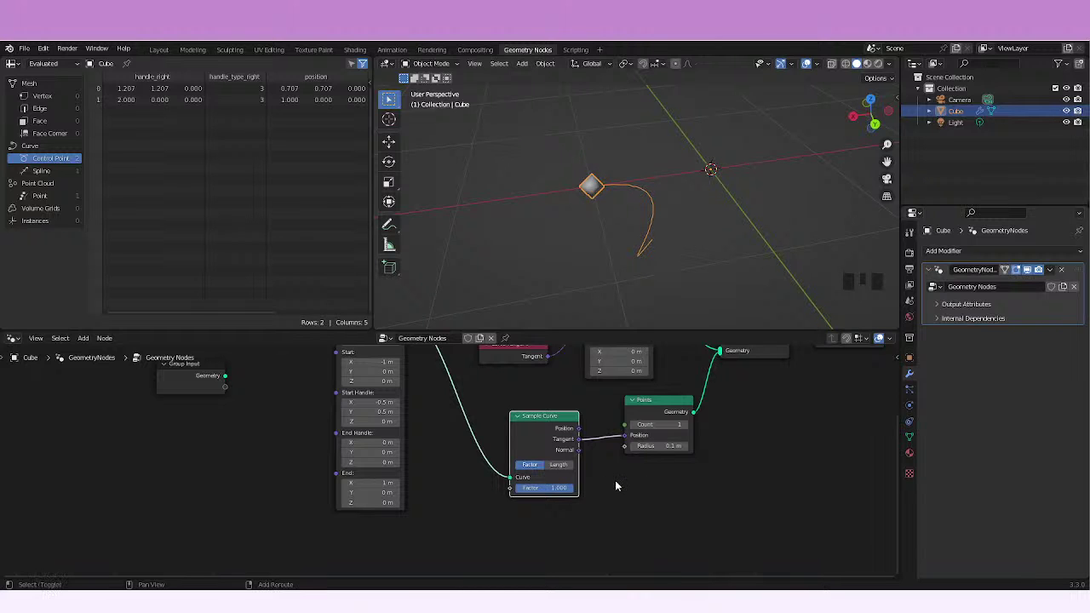
shift+middle_drag(616, 485, 558, 515)
drag(558, 515, 468, 513)
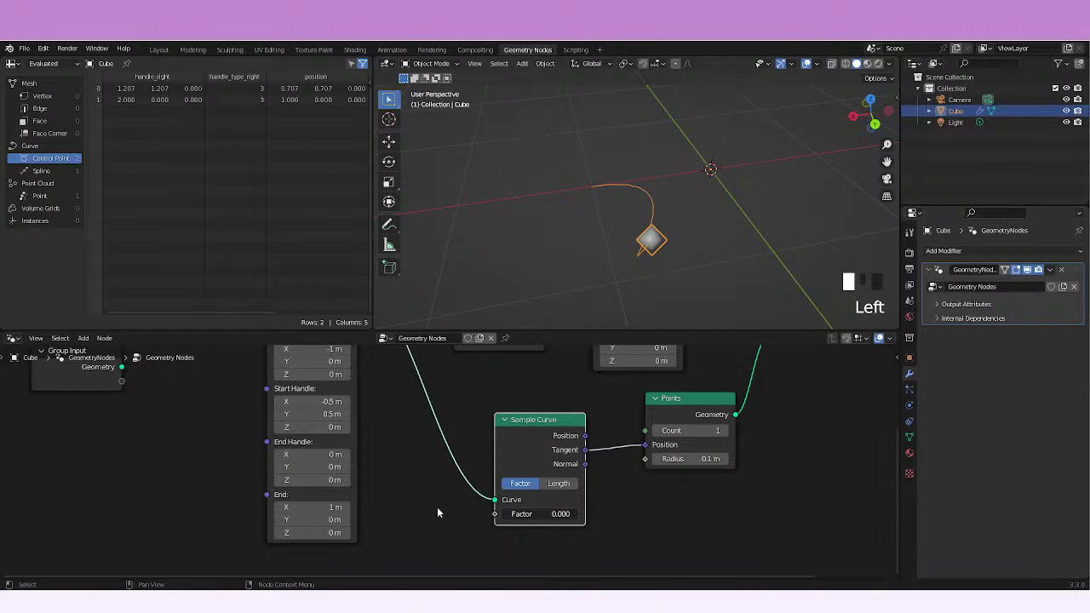
middle_drag(437, 512, 481, 596)
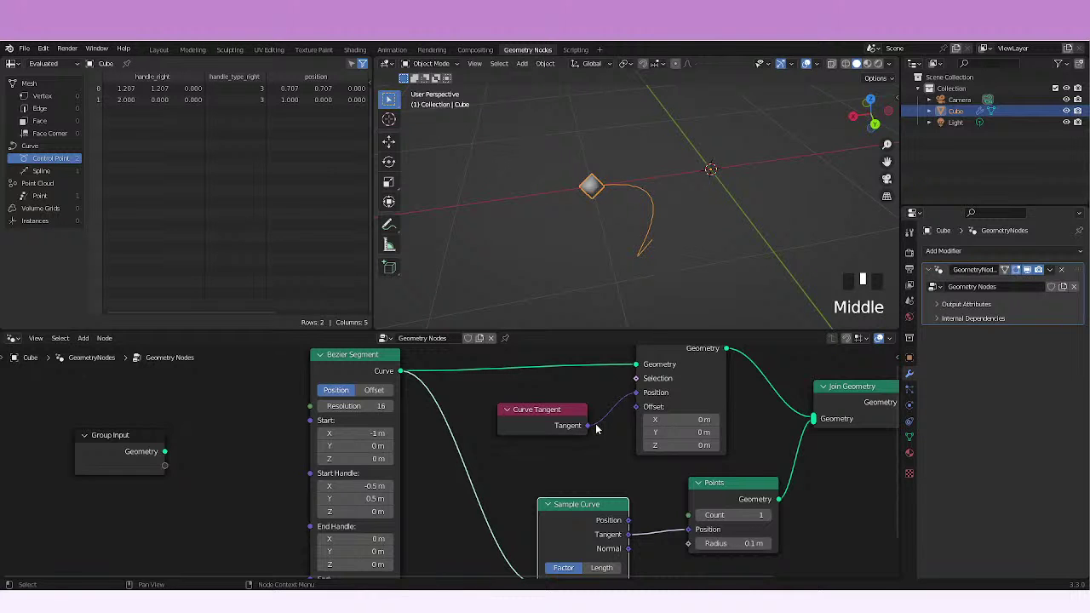
Step: Try viewing the curve in Edit Mode, return to Object Mode, and view it from another angle
click(654, 235)
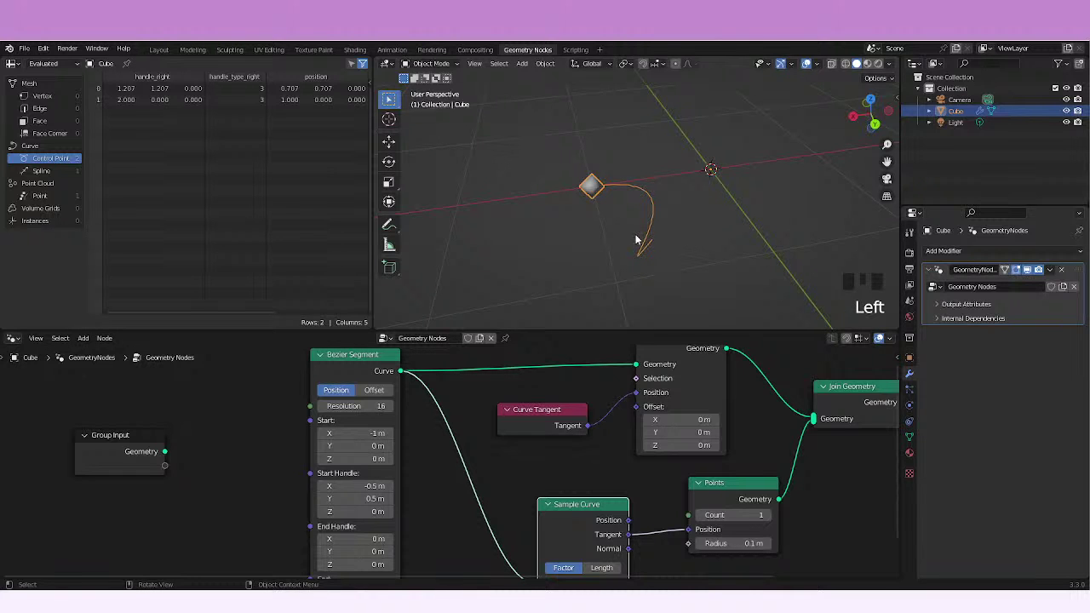
key(Tab)
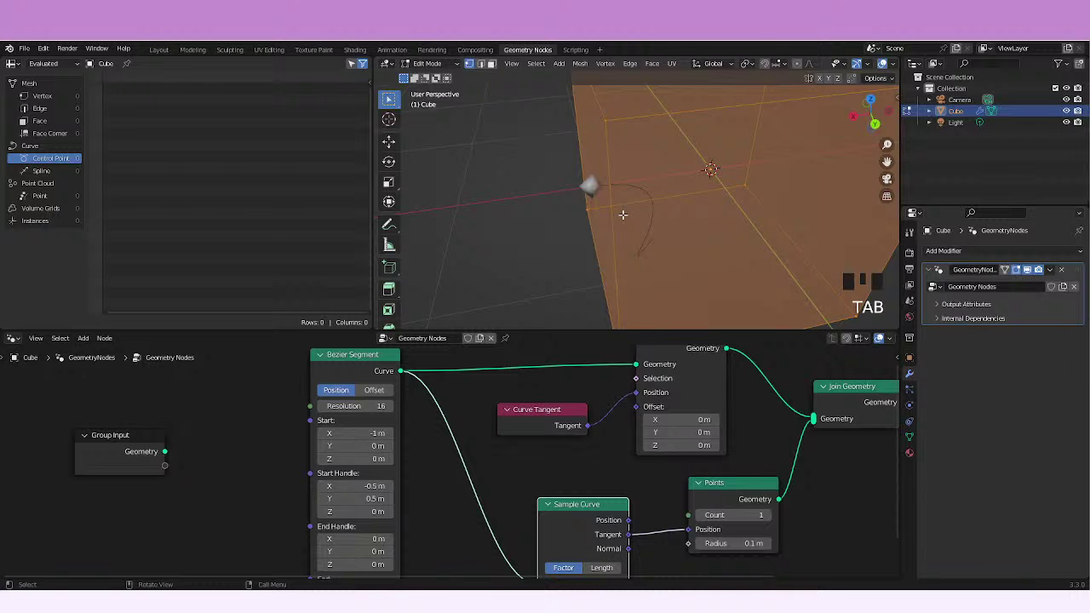
key(Tab)
middle_drag(672, 235, 694, 224)
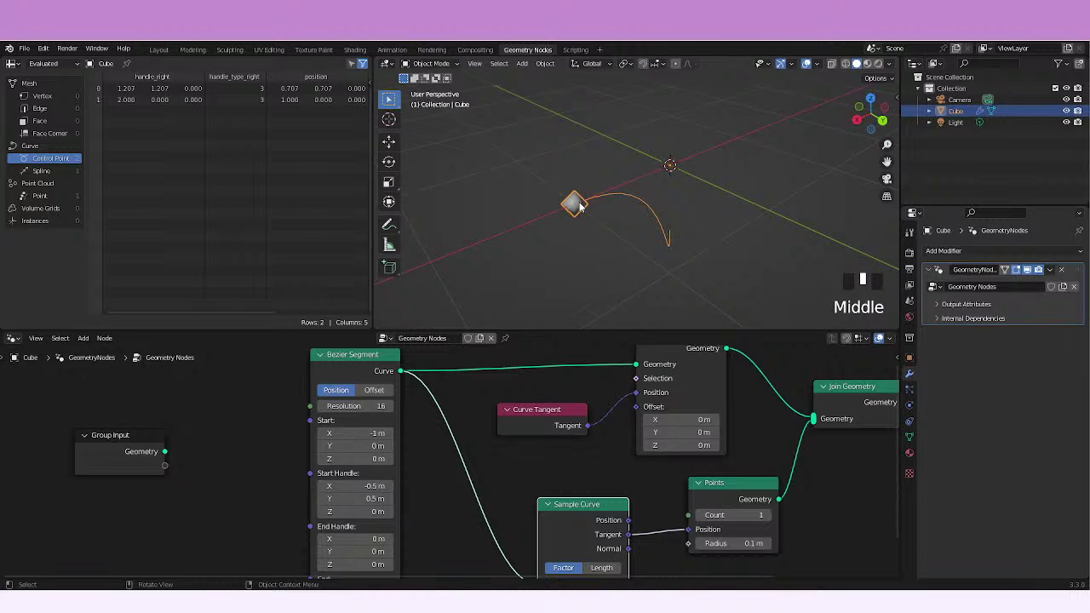
Step: Try a Bezier Segment Resolution of 12 and check the sampled tangent point at Sample Curve Factor 1.000
middle_drag(579, 204, 635, 243)
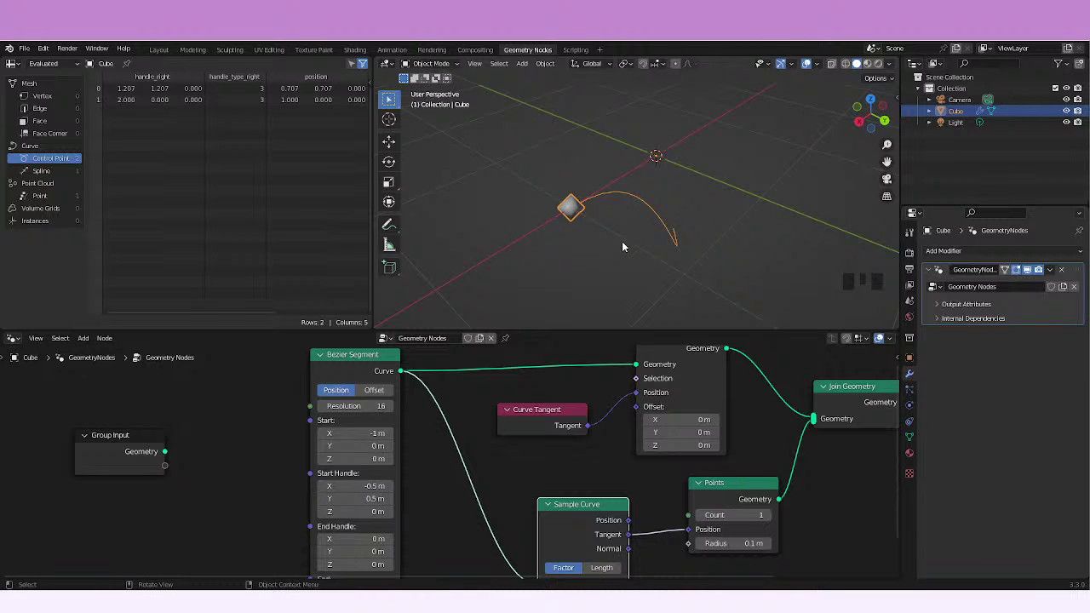
middle_drag(344, 407, 383, 405)
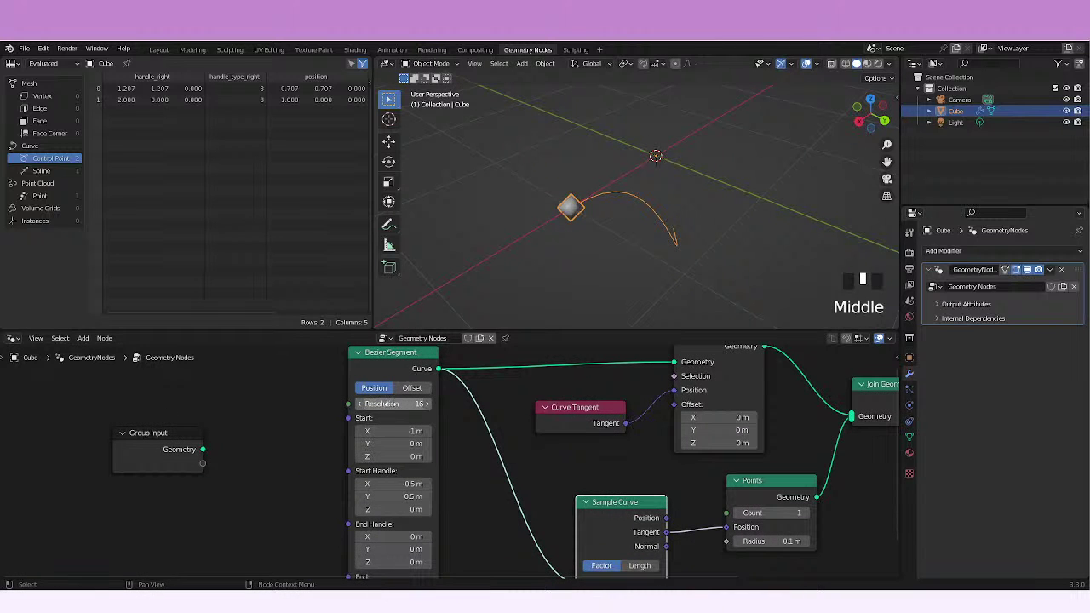
click(387, 404)
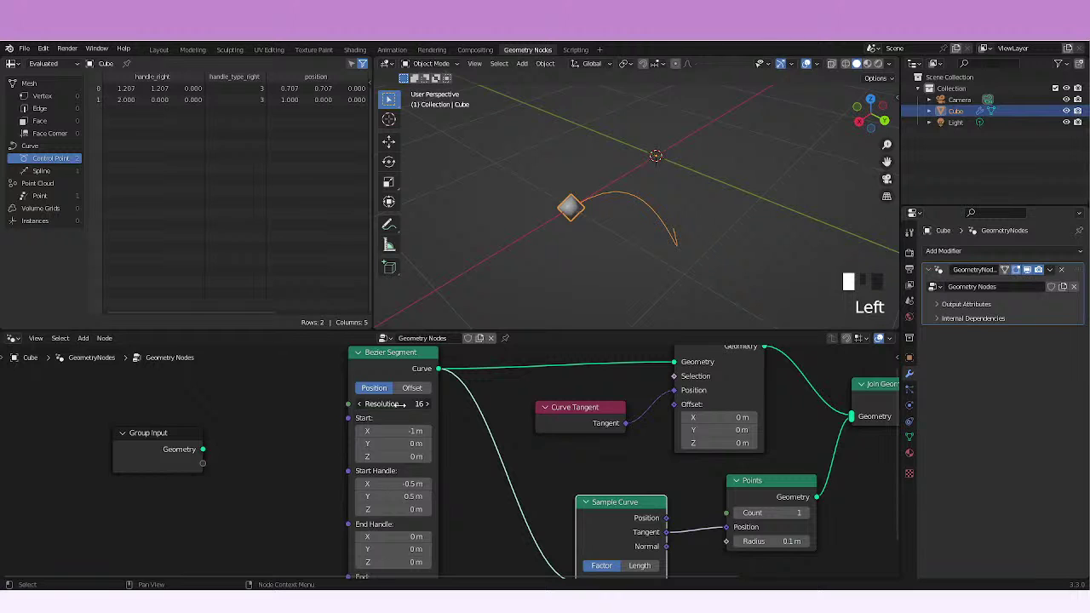
mouse_move(399, 406)
mouse_down()
mouse_move(379, 403)
mouse_move(402, 405)
mouse_up()
middle_drag(464, 474, 380, 436)
middle_drag(419, 490, 457, 444)
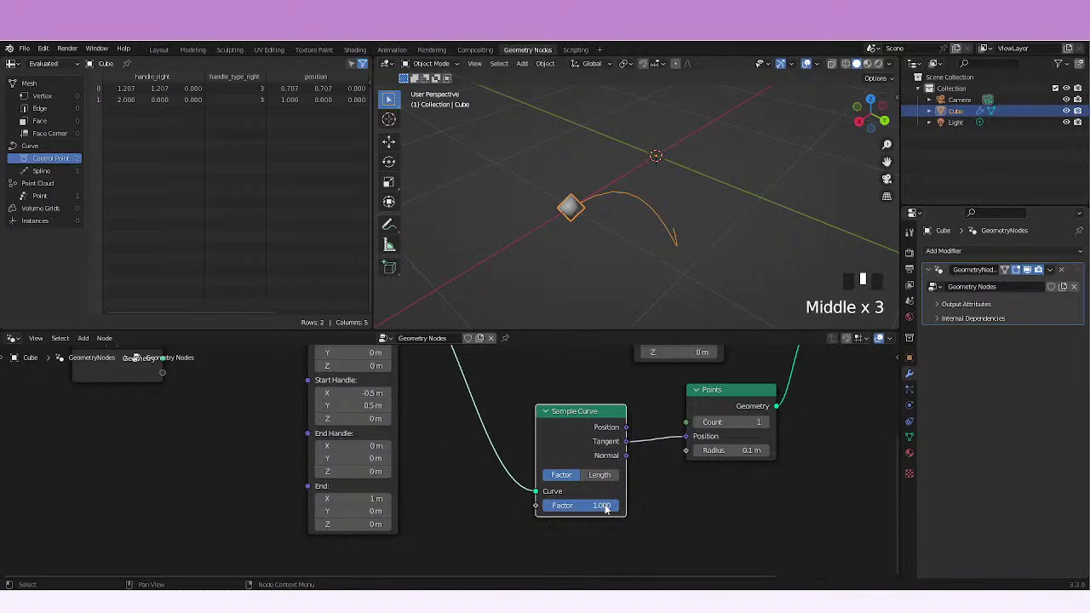
click(607, 508)
middle_drag(447, 435, 485, 484)
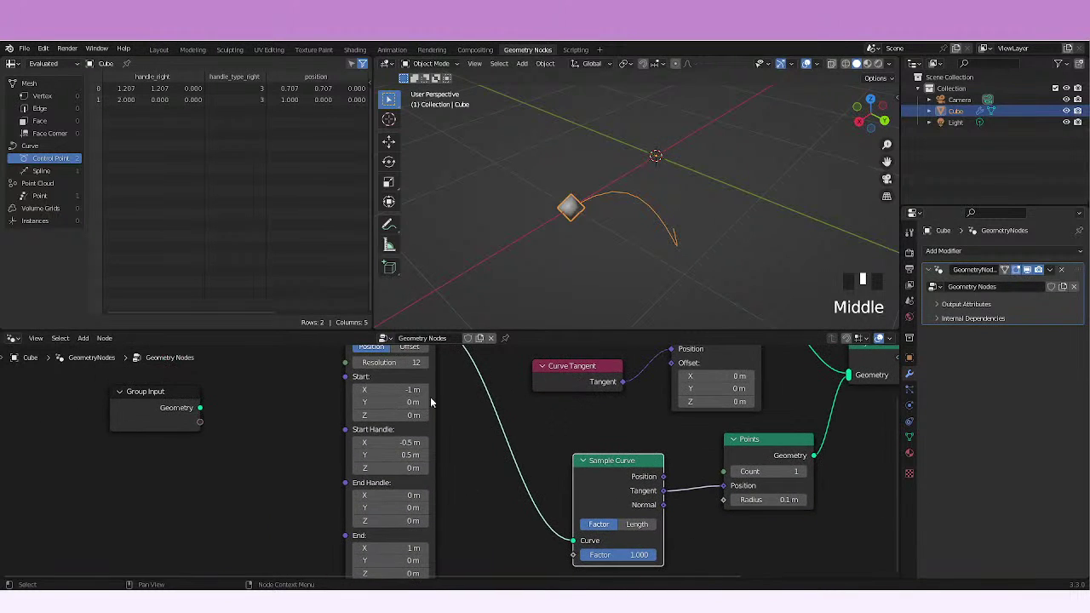
Step: Lower the Bezier Segment's Resolution to 2
click(361, 366)
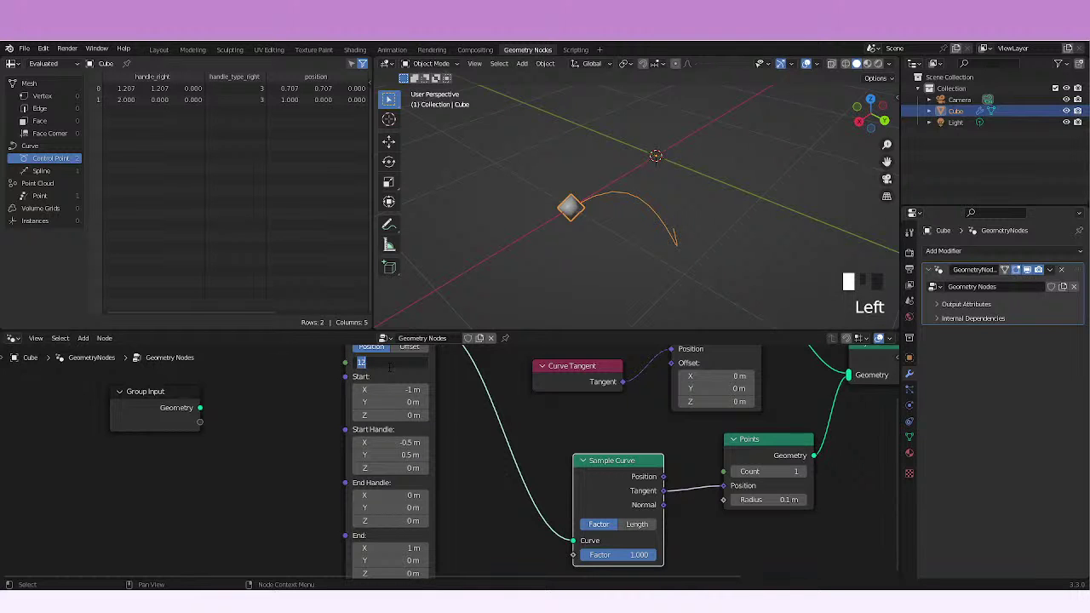
middle_drag(389, 366, 404, 425)
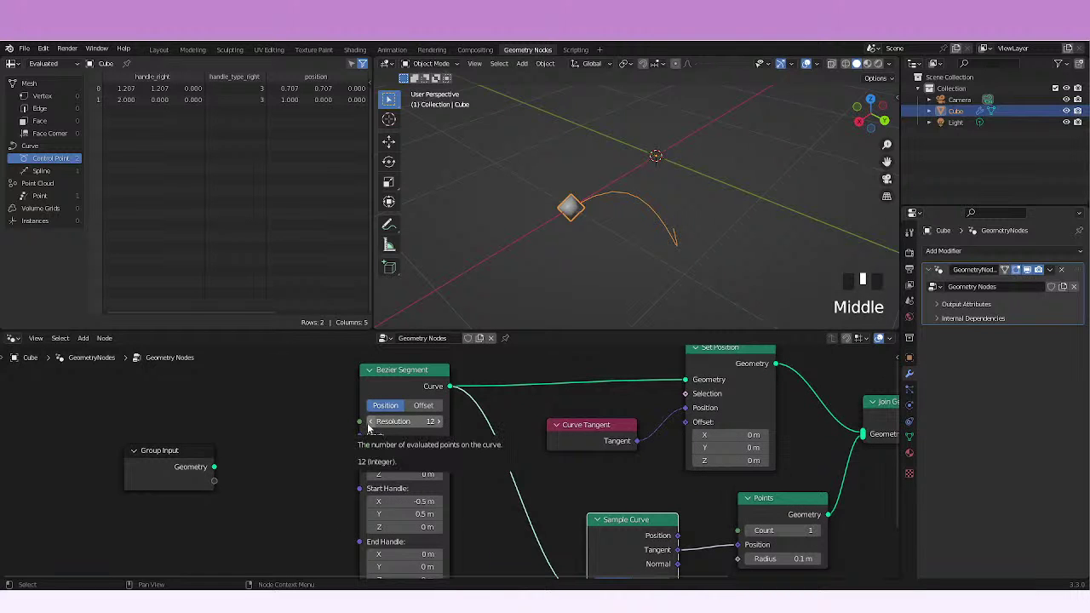
click(368, 426)
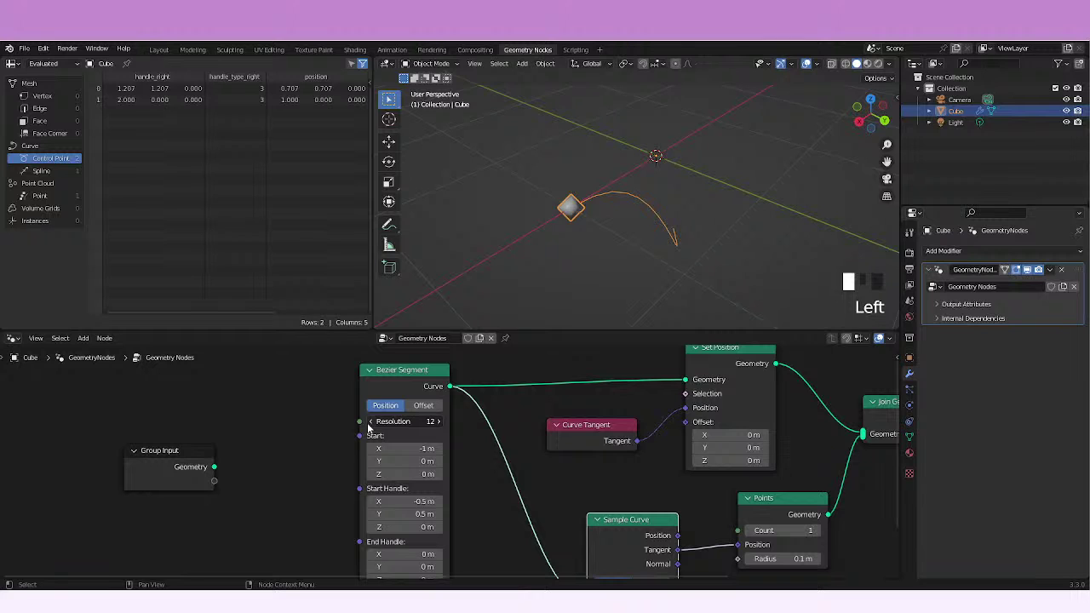
click(371, 422)
click(371, 422)
click(370, 422)
click(371, 422)
click(370, 422)
click(370, 421)
click(370, 422)
click(370, 422)
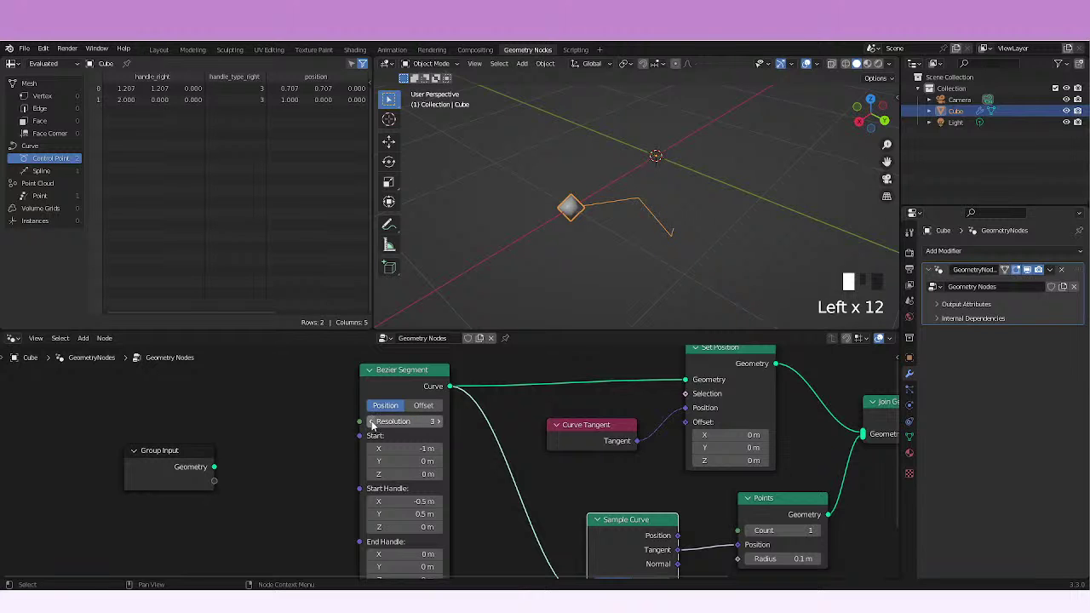
click(372, 423)
Step: Vary the Sample Curve Factor up to 1.000 to compare the point with the low-resolution tangent curve
middle_drag(545, 528, 528, 430)
drag(637, 516, 673, 513)
middle_drag(673, 514, 645, 487)
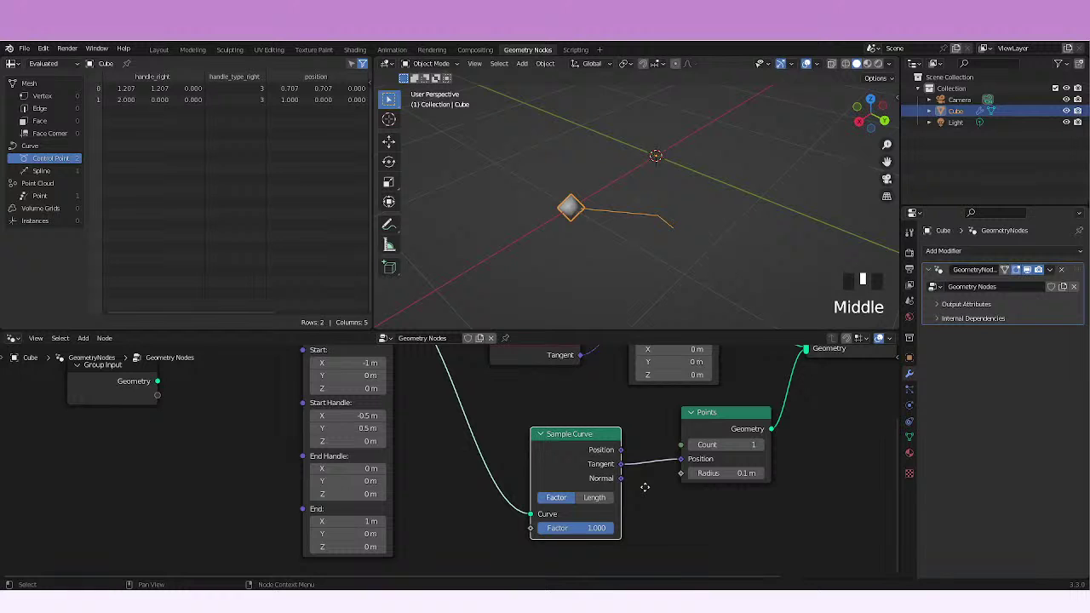
drag(596, 527, 672, 531)
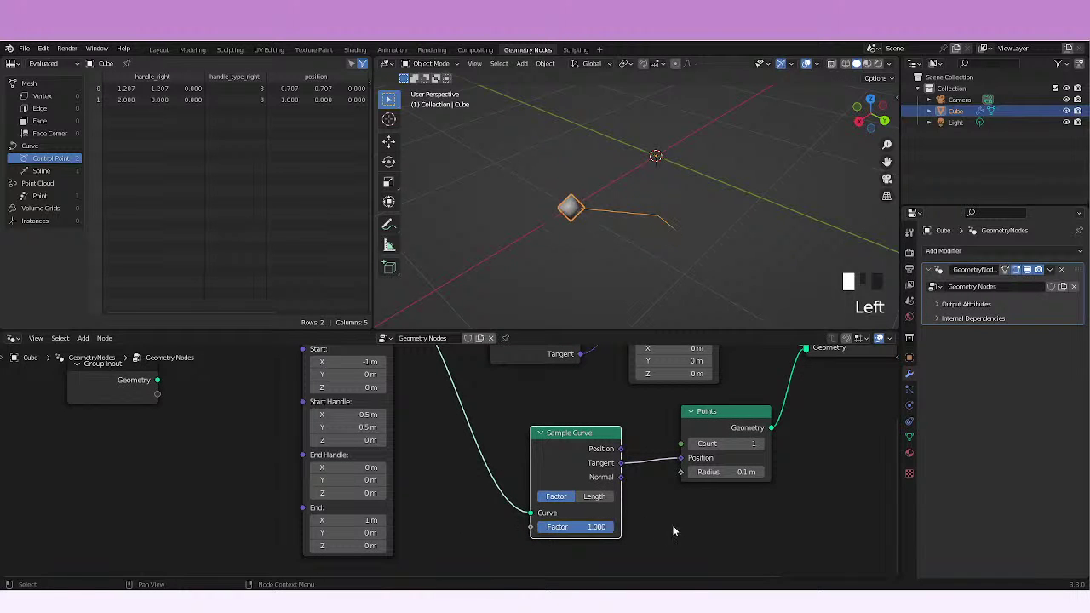
Step: Try a Bezier Segment Resolution of 1 and vary the Sample Curve Factor back to 1.000
middle_drag(517, 433, 516, 431)
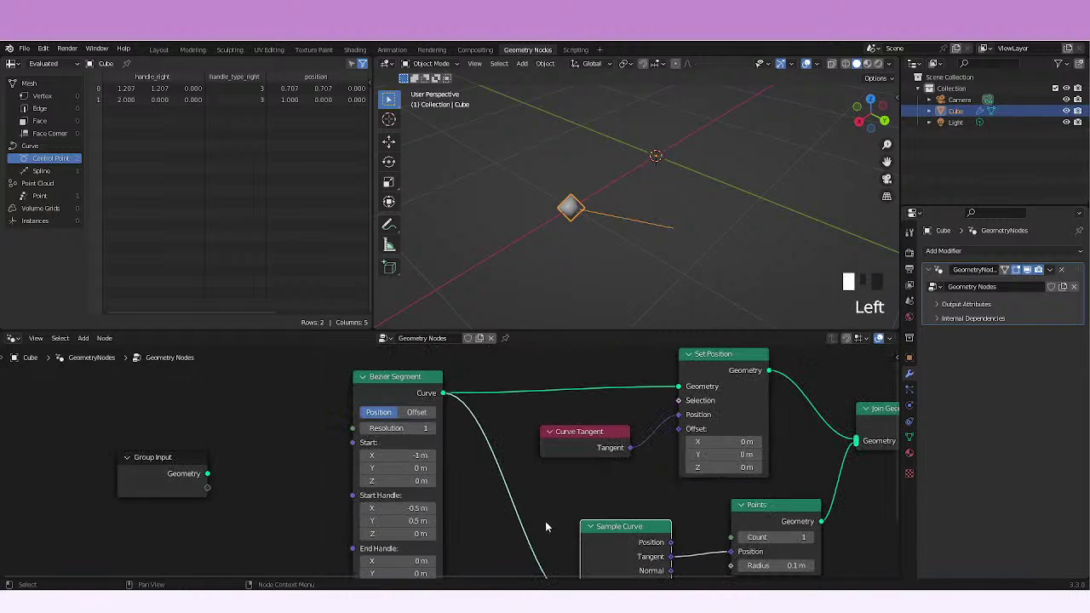
middle_drag(545, 521, 645, 503)
click(631, 530)
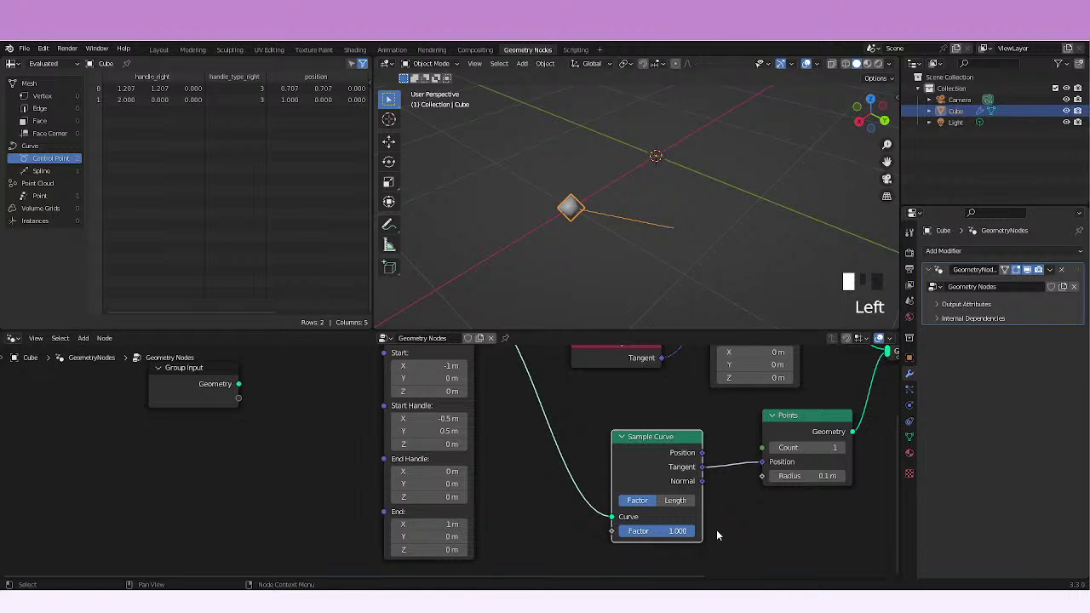
drag(686, 531, 745, 531)
Step: Move the Bezier Segment node farther from Set Position to make room for another node
middle_drag(744, 531, 690, 582)
click(545, 396)
middle_drag(401, 385, 401, 436)
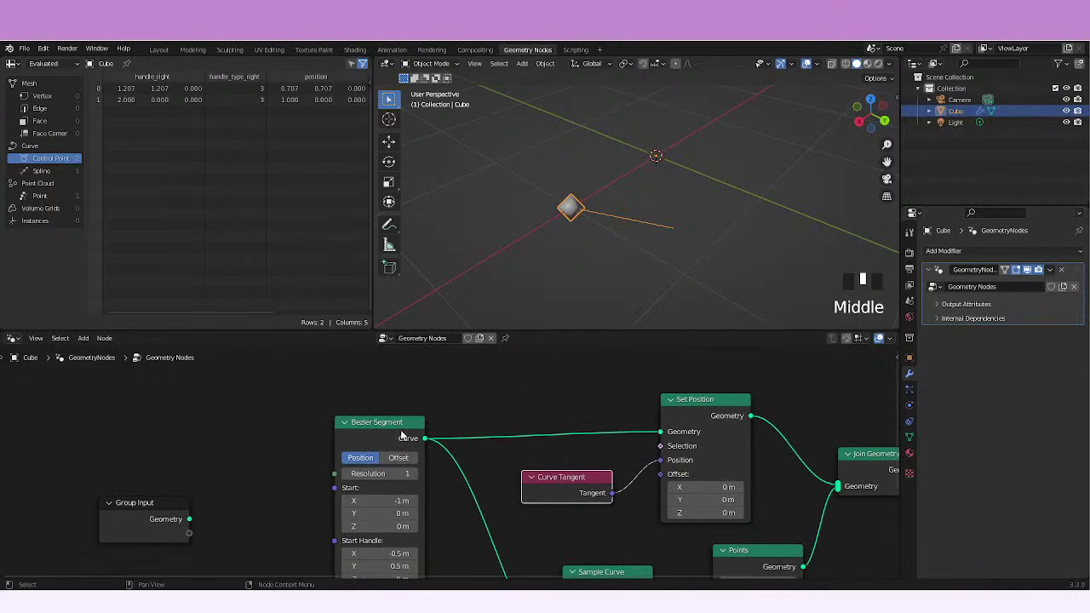
drag(401, 436, 293, 406)
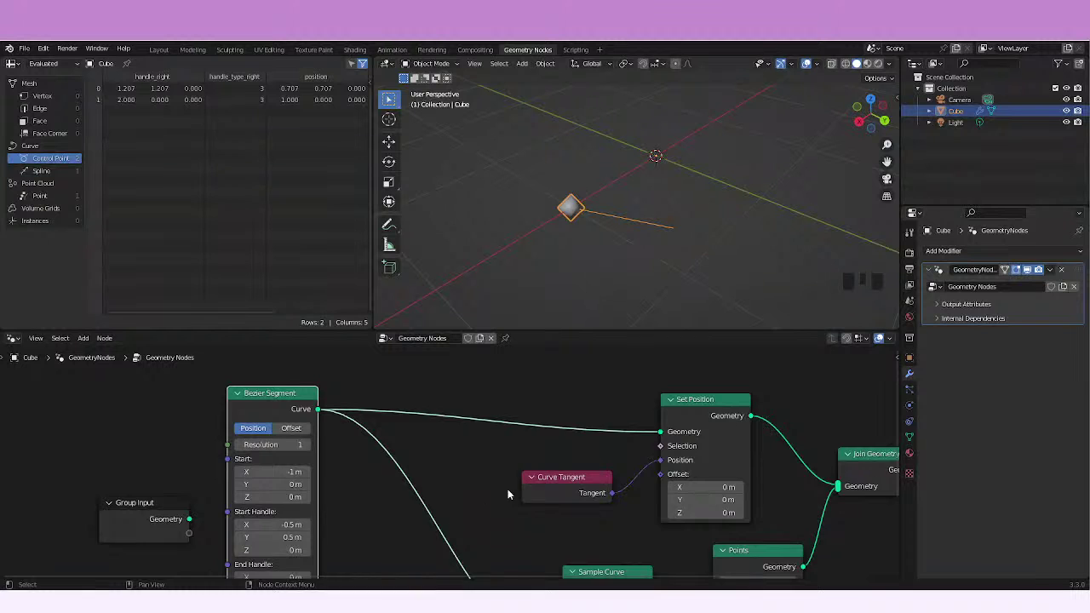
Step: Insert a Resample Curve node in Count mode on the link between Bezier Segment and Set Position
middle_drag(508, 489, 606, 450)
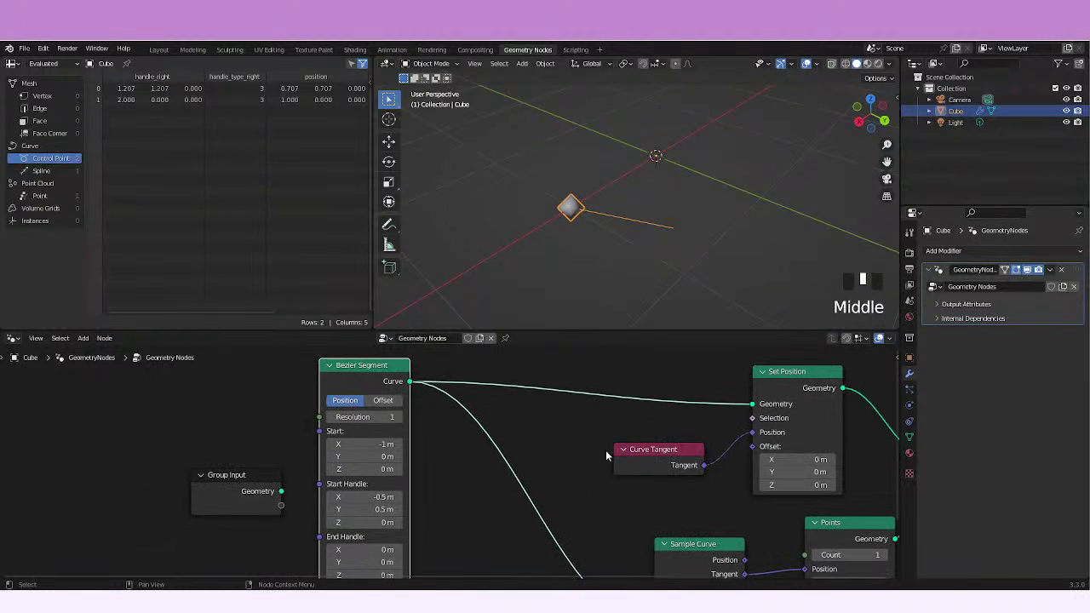
click(583, 440)
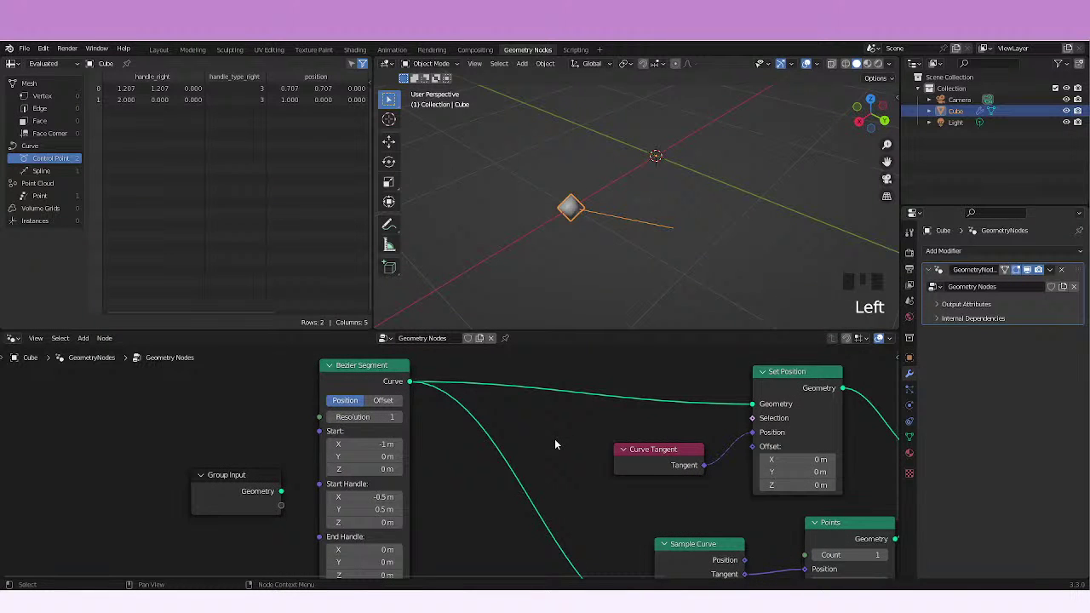
key(shift+a)
mouse_move(545, 382)
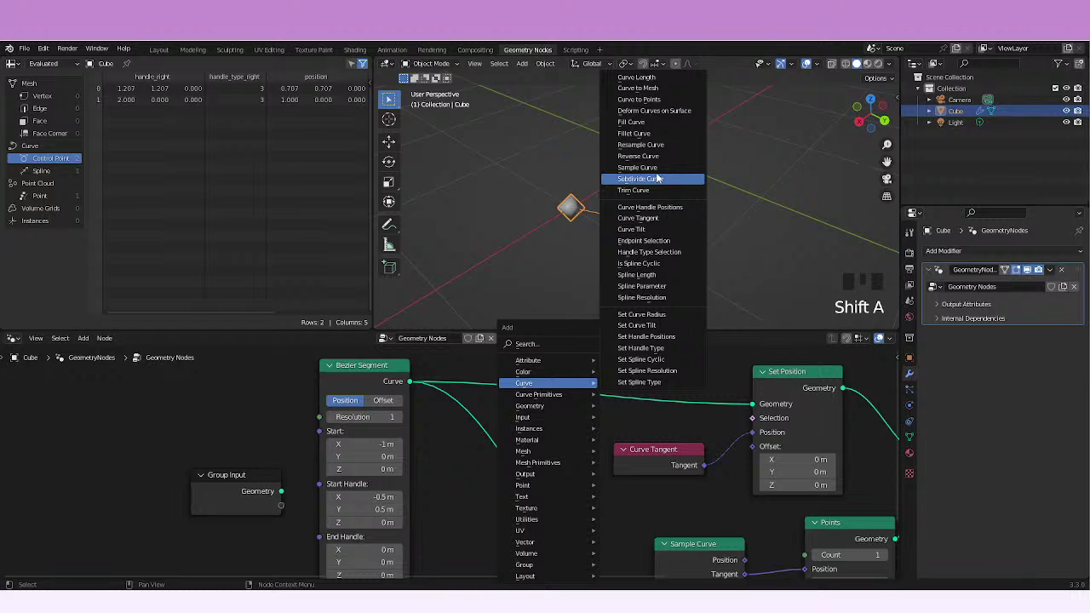
click(641, 144)
click(522, 405)
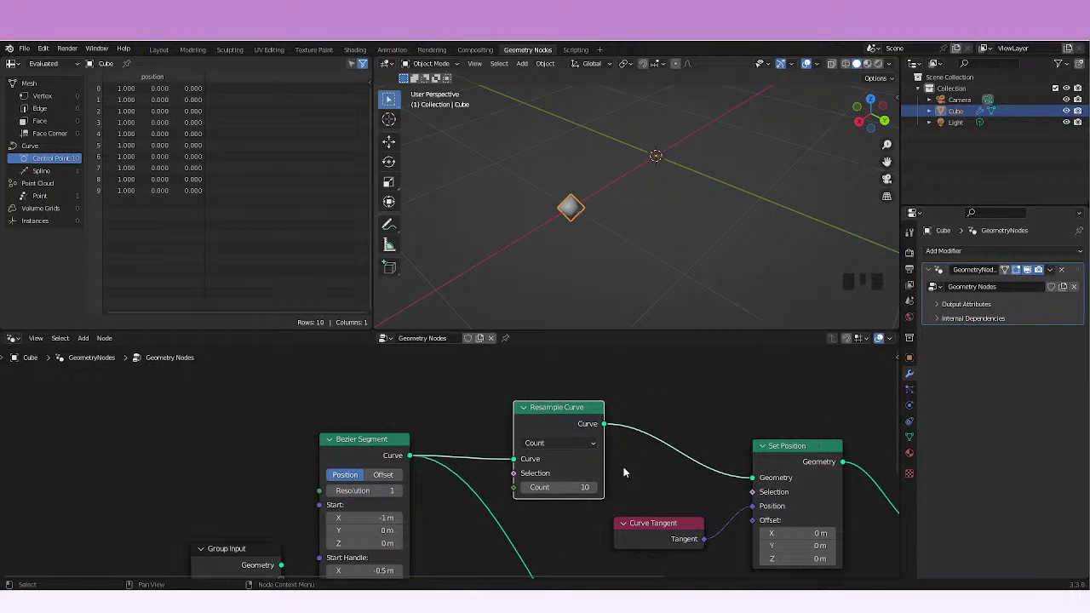
Step: Set the Bezier Segment's Resolution to 2 and compare the sampled tangent point by varying the Sample Curve Factor
middle_drag(623, 467, 705, 454)
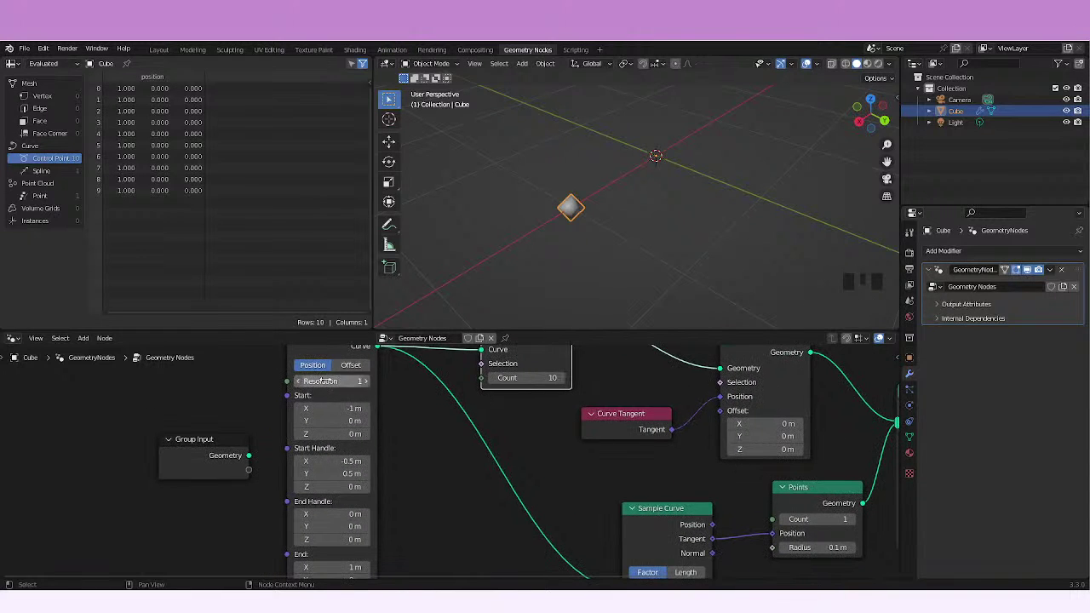
click(365, 381)
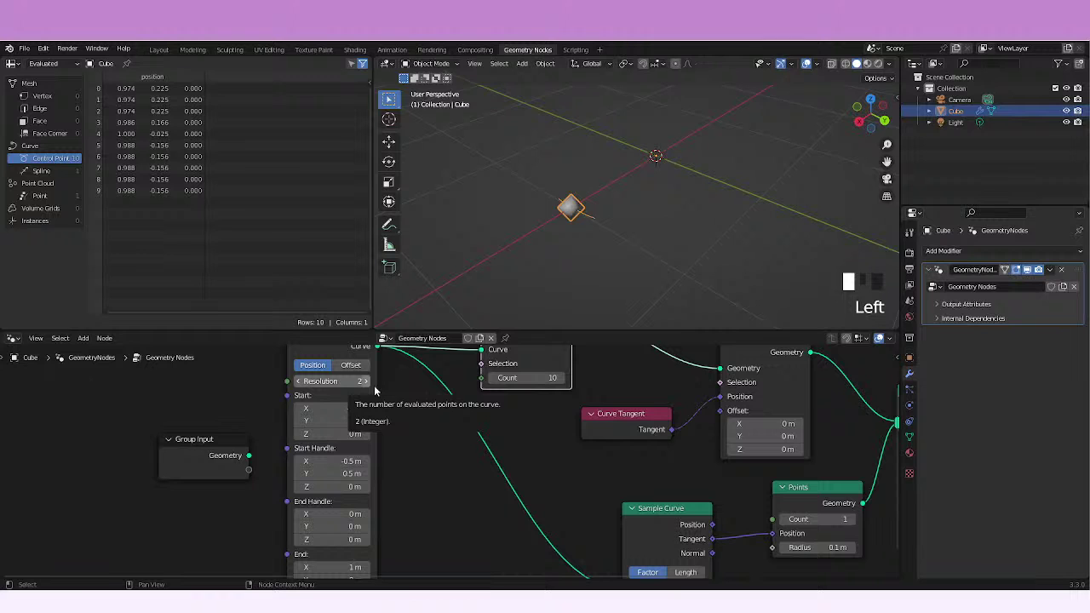
middle_drag(688, 545, 697, 483)
drag(696, 539, 794, 534)
Step: Set the Resample Curve's Count to 14 and vary the Sample Curve Factor between 0.000 and 1.000
middle_drag(596, 448, 537, 565)
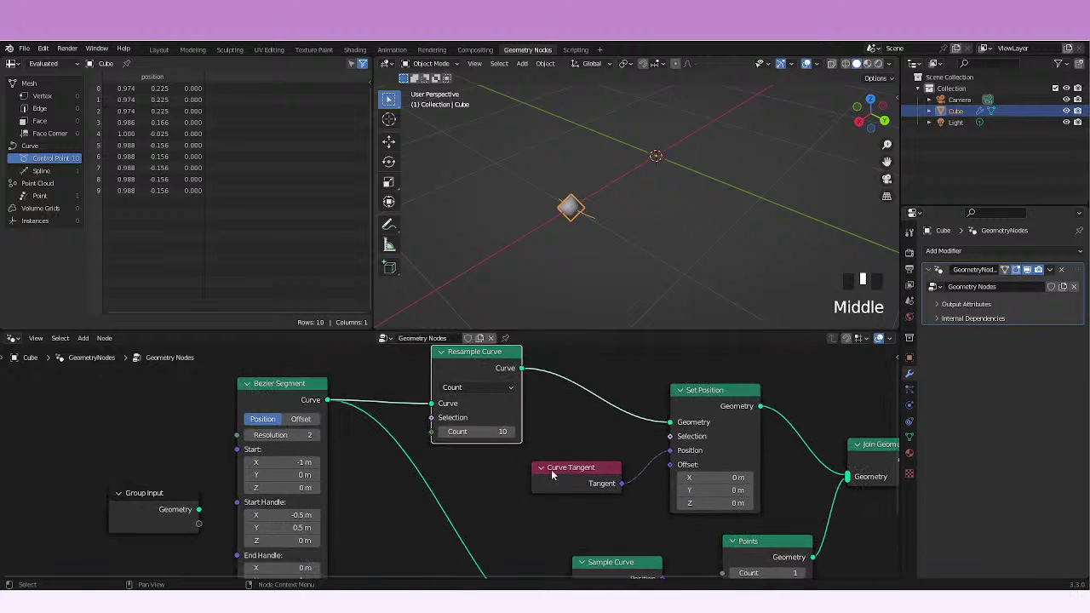
click(511, 434)
click(511, 434)
click(511, 434)
click(511, 434)
middle_drag(534, 494, 510, 396)
drag(620, 559, 530, 545)
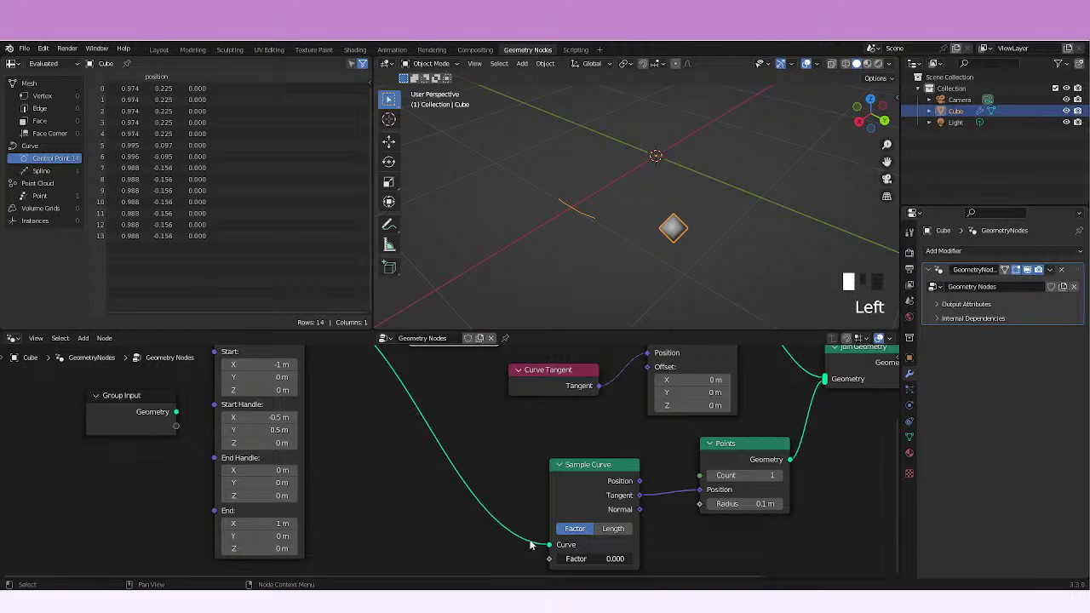
Step: Reposition the Resample Curve node beside Bezier Segment and move the Sample Curve node closer to Curve Tangent
middle_drag(454, 378, 673, 473)
drag(670, 371, 610, 419)
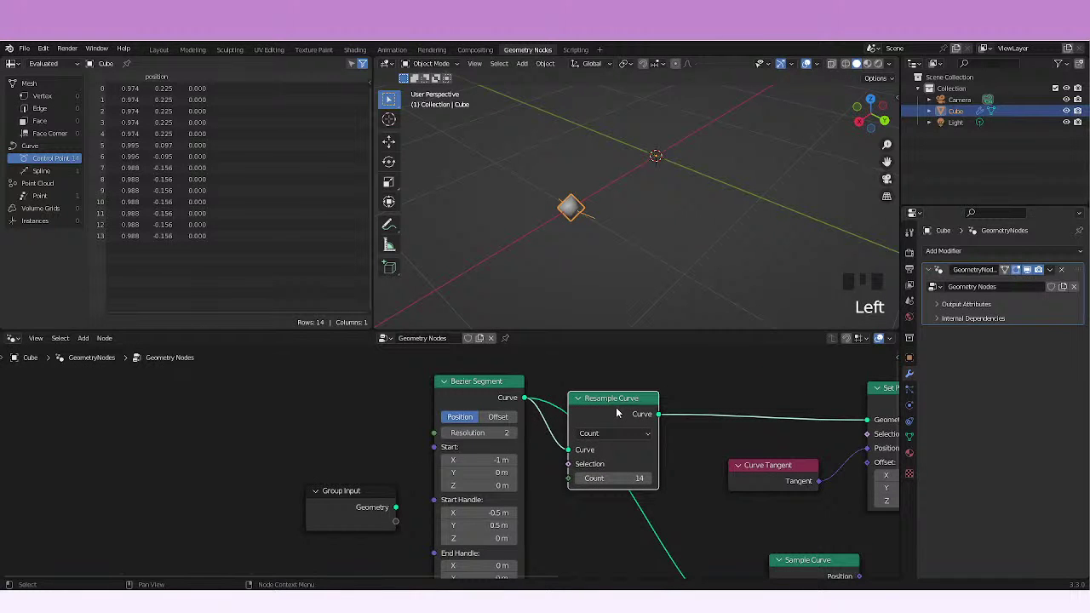
double_click(689, 492)
middle_drag(689, 491, 551, 393)
click(641, 478)
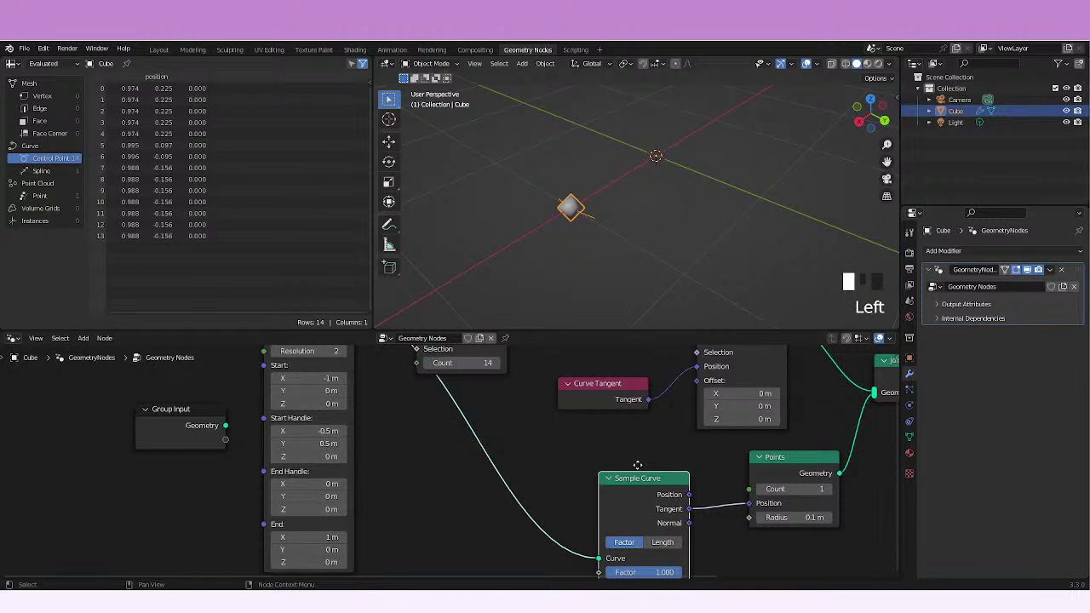
drag(637, 464, 631, 445)
Step: Link Resample Curve's output to Sample Curve's Curve input and vary the Factor, ending at 1.000
middle_drag(630, 445, 666, 493)
drag(544, 349, 630, 498)
middle_drag(692, 505, 645, 550)
drag(644, 550, 701, 546)
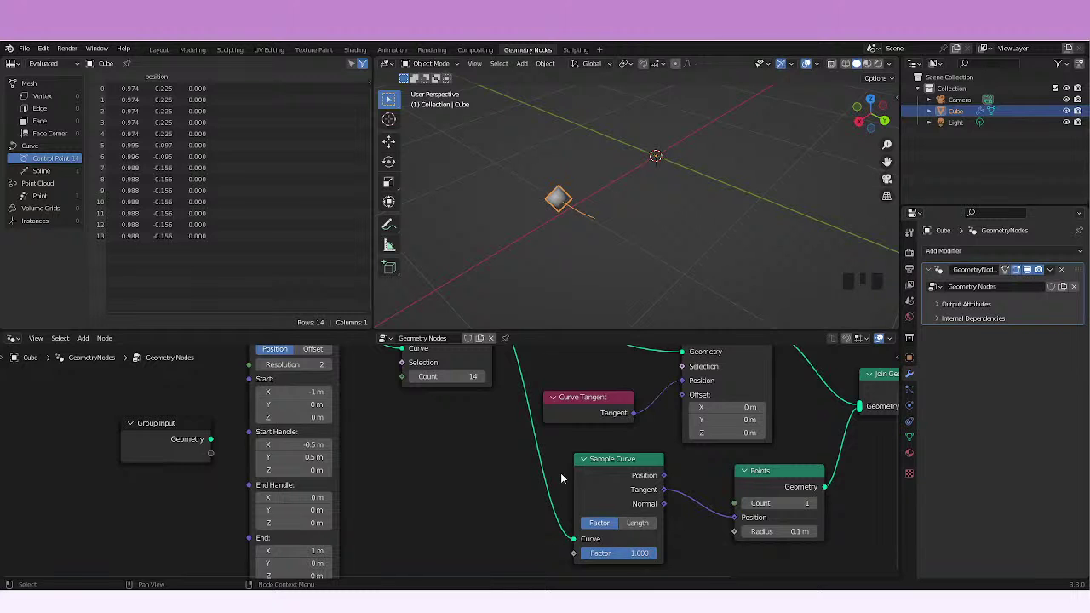
Step: Review the node network, comparing the Curve Tangent branch into Set Position with the Sample Curve branch into Points
shift+middle_drag(561, 478, 458, 478)
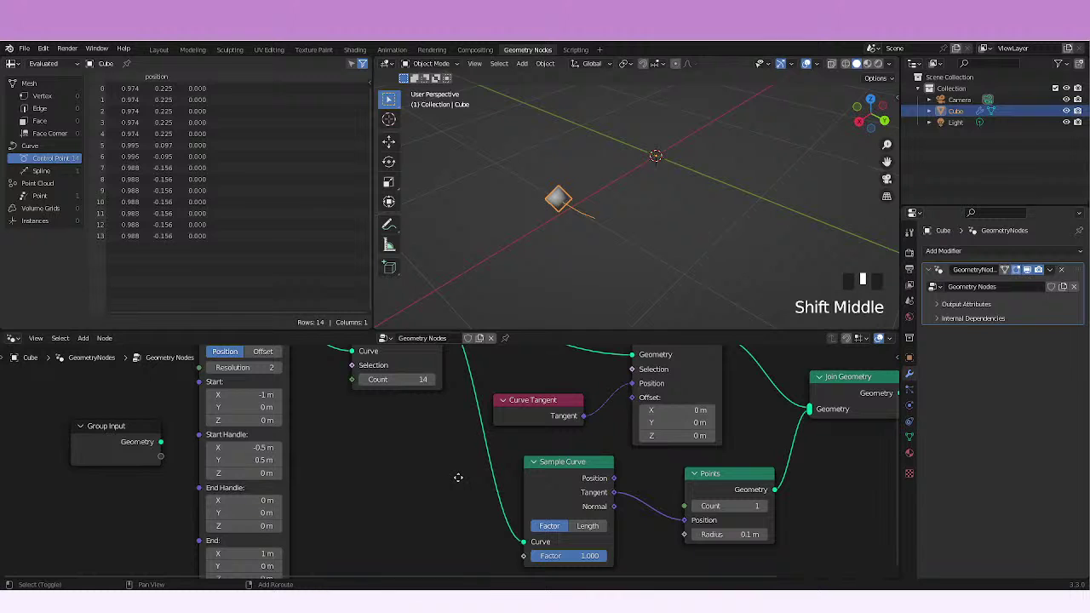
scroll(458, 477, down, 2)
drag(537, 527, 471, 491)
middle_drag(471, 491, 469, 522)
click(510, 512)
click(596, 508)
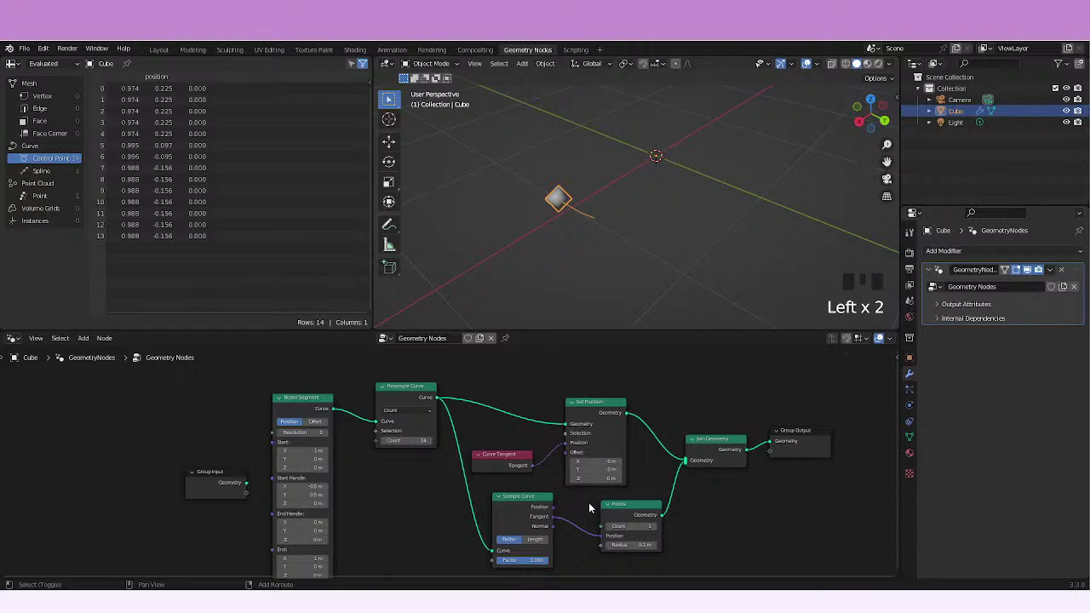
shift+middle_drag(589, 502, 579, 445)
click(496, 441)
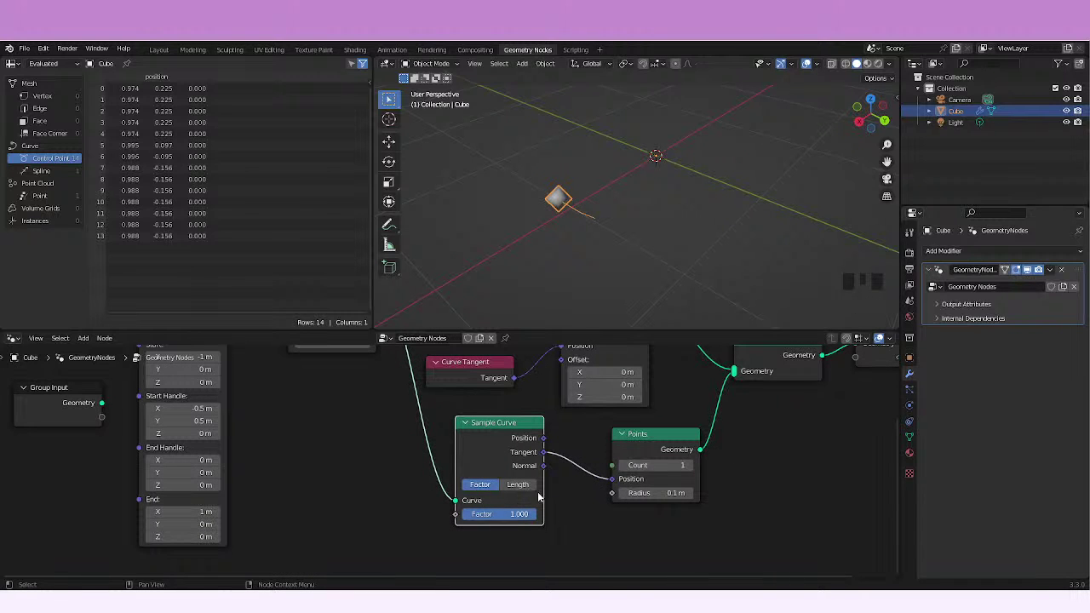
middle_drag(581, 470, 562, 494)
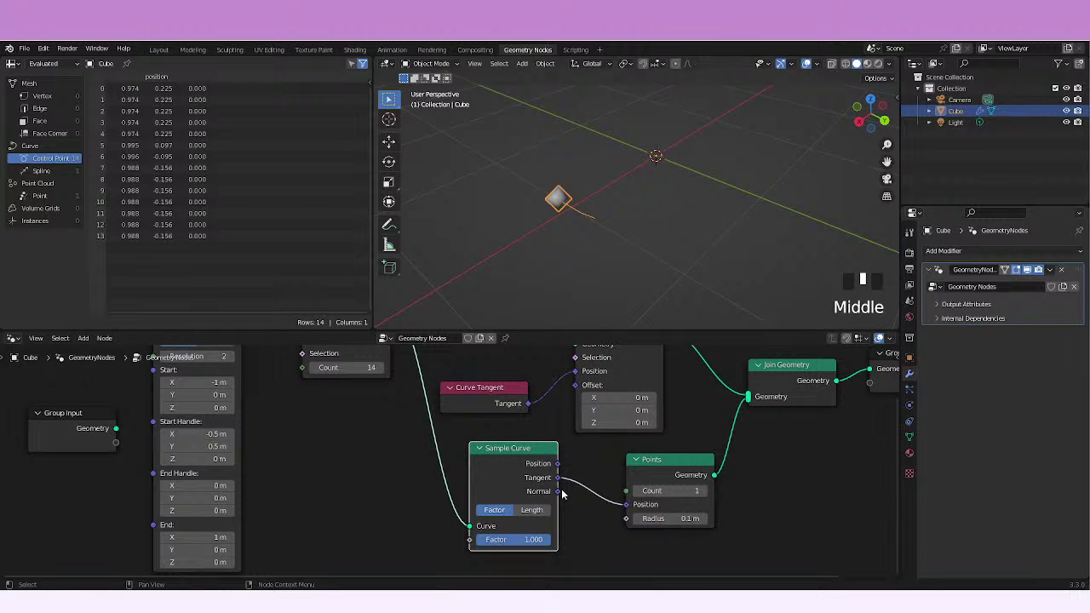
middle_drag(508, 397, 575, 481)
click(509, 473)
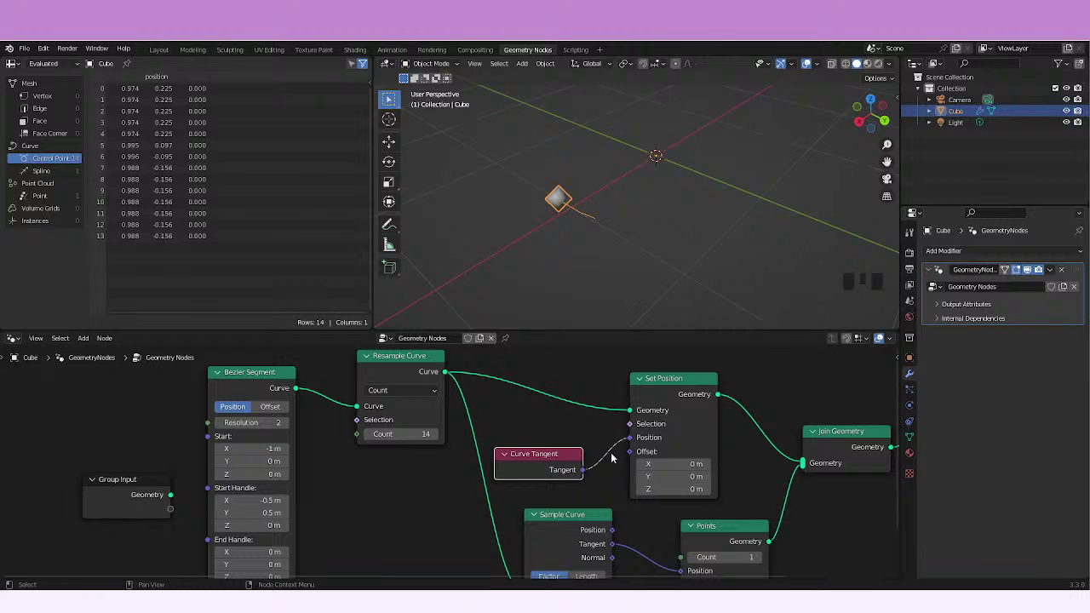
middle_drag(612, 458, 616, 429)
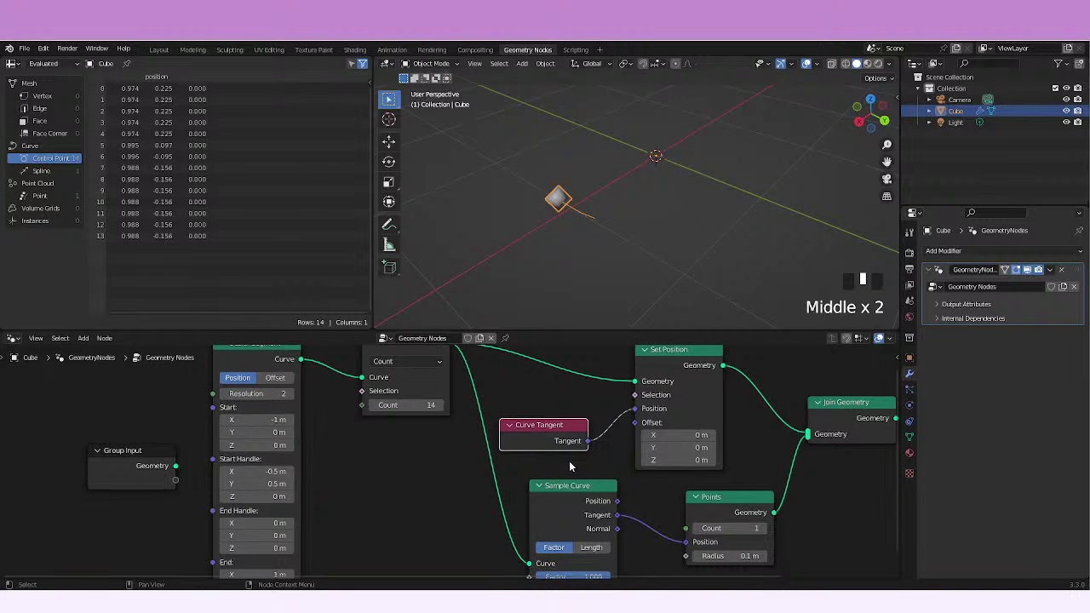
ctrl+middle_drag(569, 461, 556, 505)
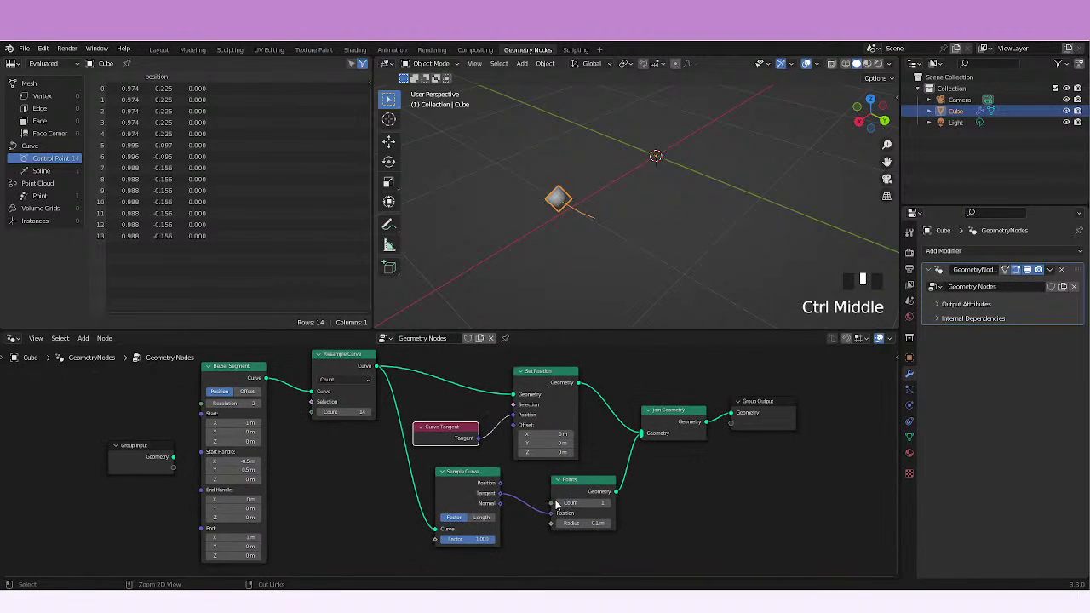